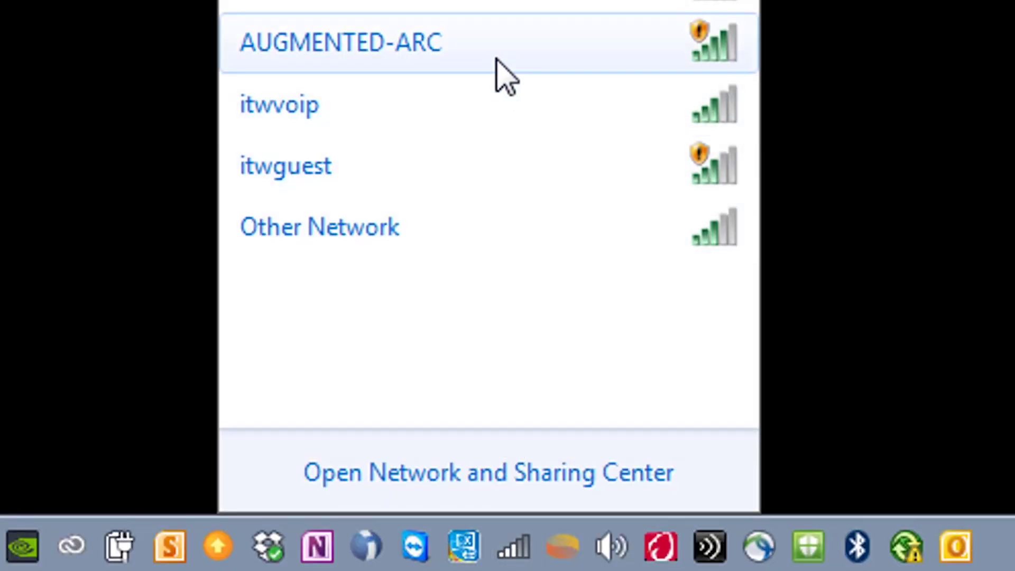
Join the AUGMENTED-ARC Wi-Fi network and launch AugmentedArc Teacher Software.
{"action": "left_click", "coordinate": [498, 59]}
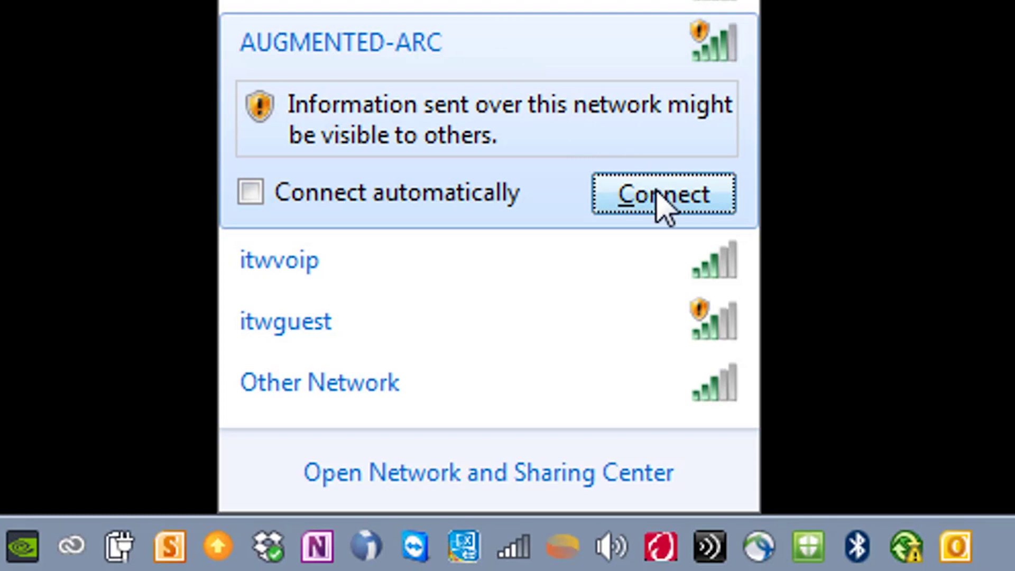
{"action": "left_click", "coordinate": [658, 194]}
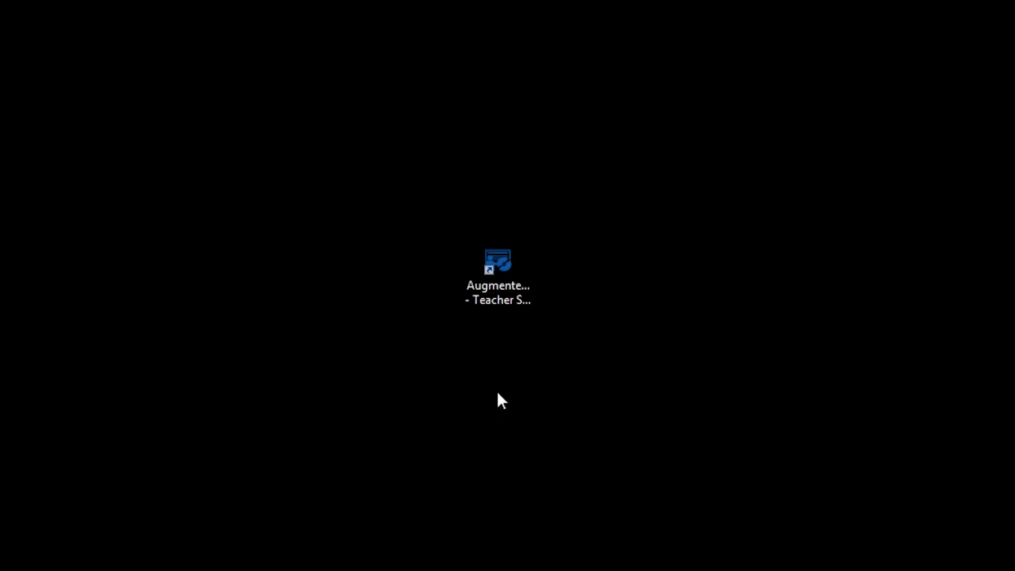
{"action": "double_click", "coordinate": [491, 275]}
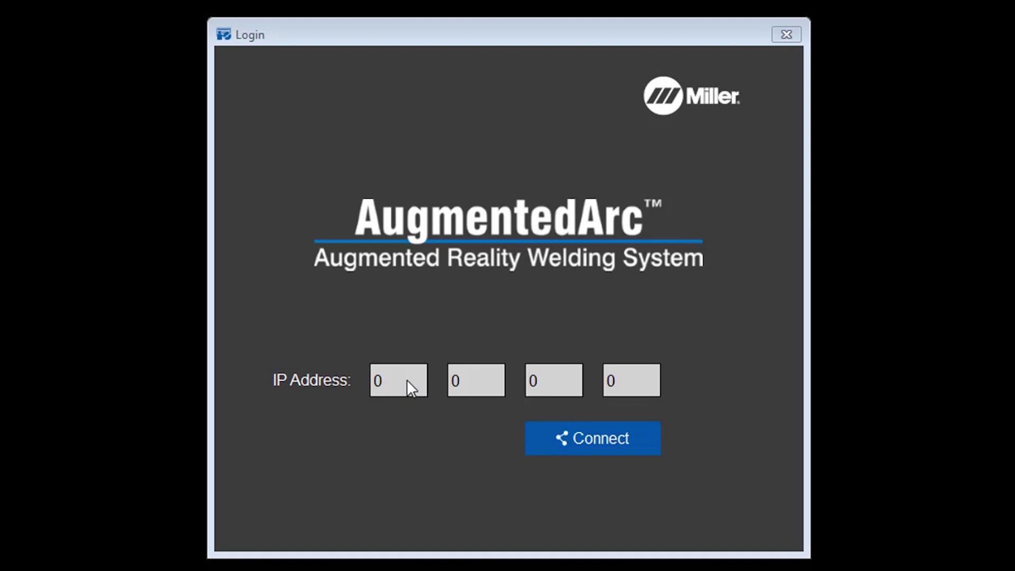
Enter IP address 10.0.0.1 and try connecting to it.
{"action": "left_click", "coordinate": [407, 380]}
{"action": "type", "text": "1"}
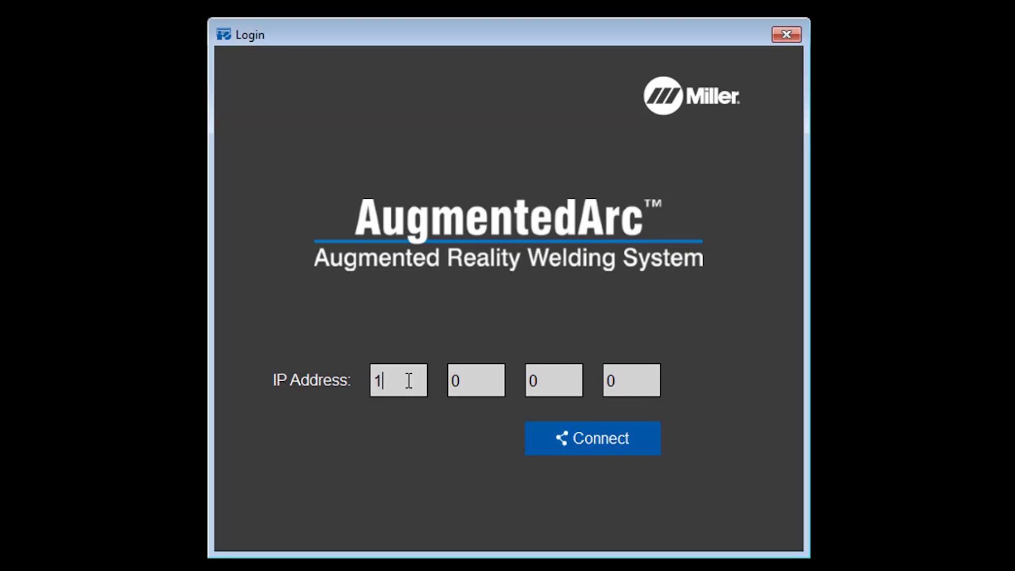
{"action": "type", "text": "0"}
{"action": "key", "text": "Tab"}
{"action": "key", "text": "Tab"}
{"action": "key", "text": "Tab"}
{"action": "key", "text": "BackSpace"}
{"action": "type", "text": "1"}
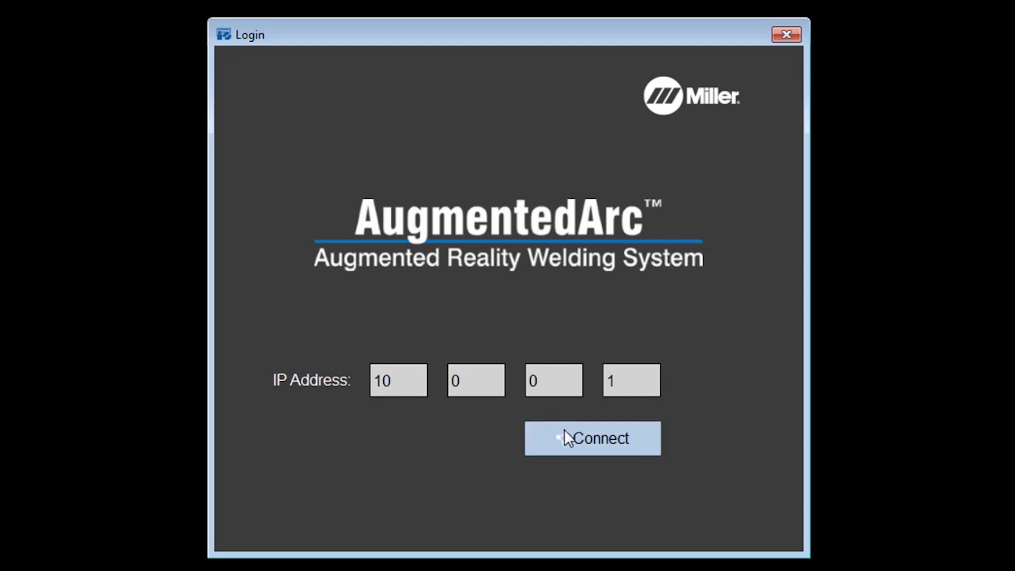
{"action": "left_click", "coordinate": [565, 430]}
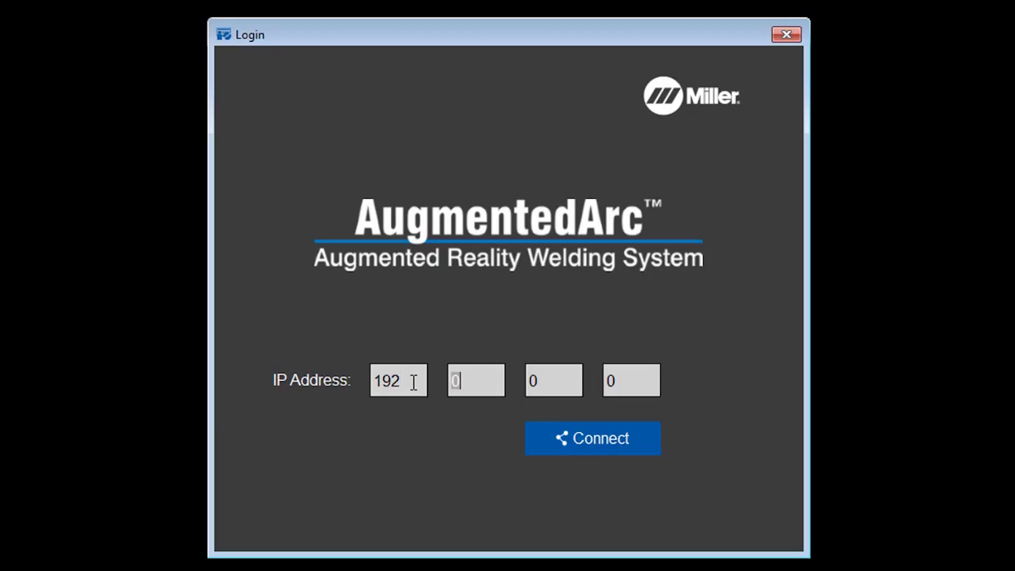
Change the IP address to 192.168.0.166 and connect to the welding system.
{"action": "type", "text": "168"}
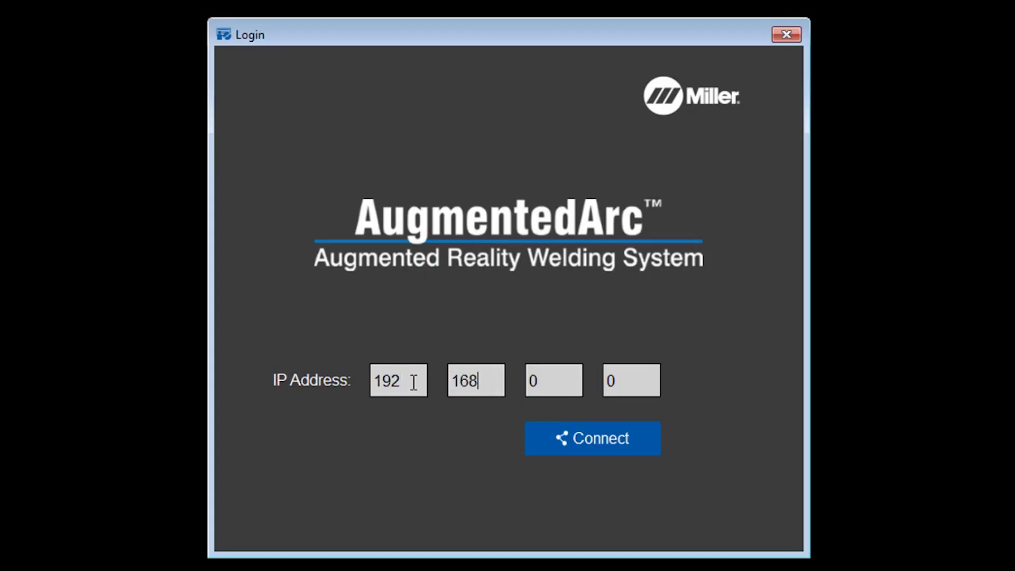
{"action": "key", "text": "Tab"}
{"action": "key", "text": "Tab"}
{"action": "type", "text": "166"}
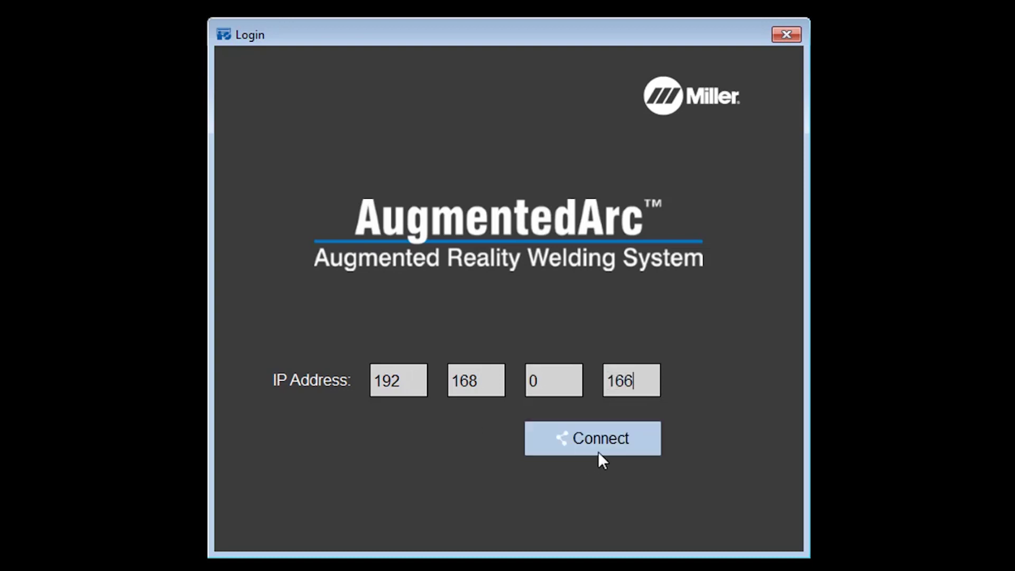
{"action": "left_click", "coordinate": [603, 434]}
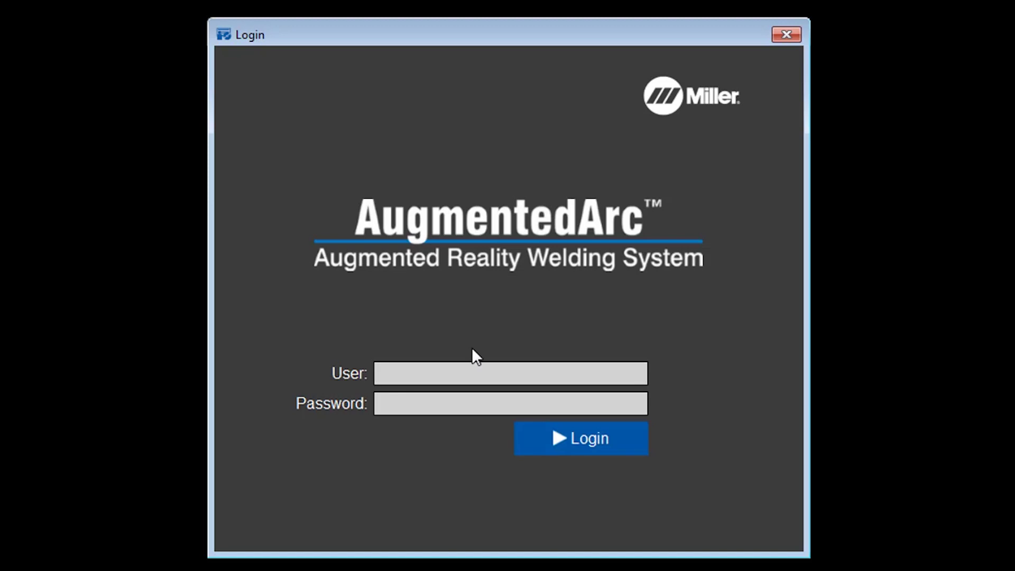
Log in as the teacher user with the account password.
{"action": "key", "text": "Tab"}
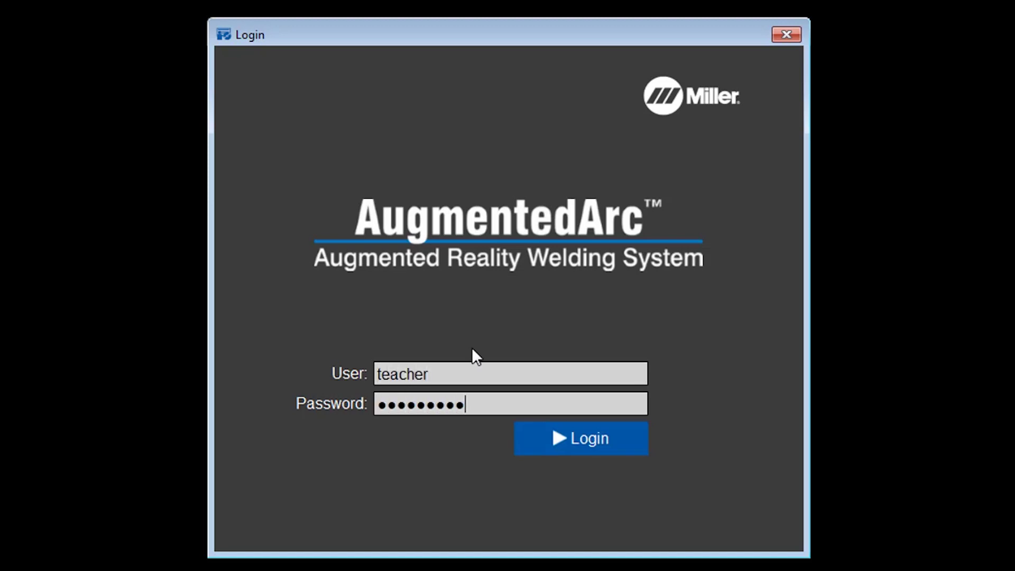
{"action": "left_click", "coordinate": [598, 430]}
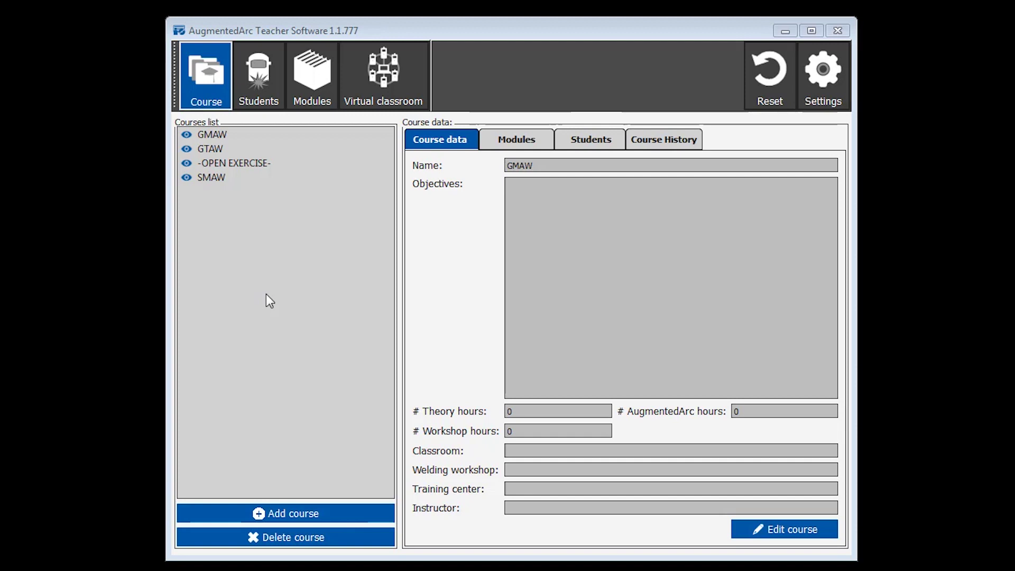
Switch from the course list to the Students screen.
{"action": "left_click", "coordinate": [251, 87]}
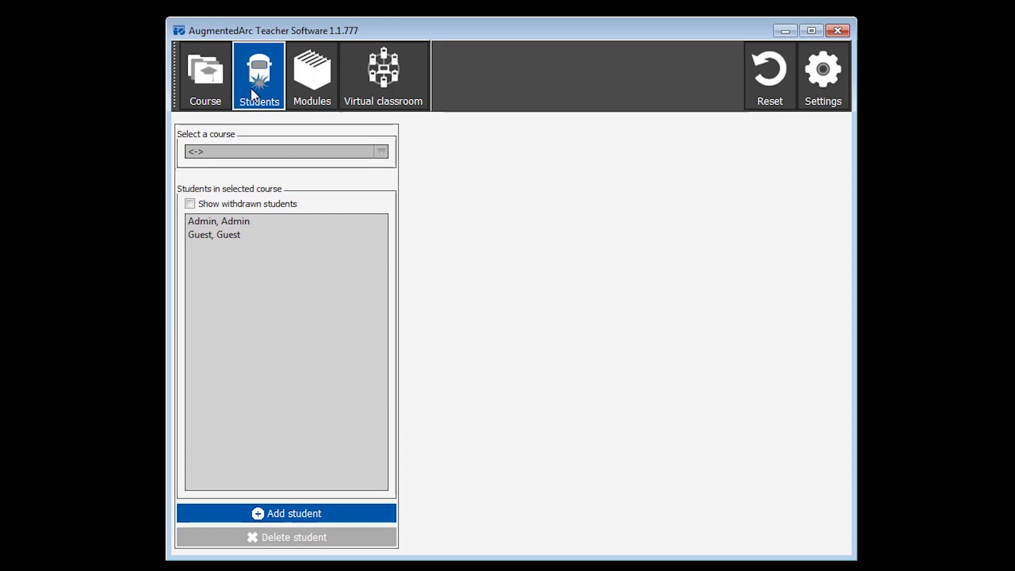
Add a new student with the student's first name, last name and a password.
{"action": "left_click", "coordinate": [286, 508]}
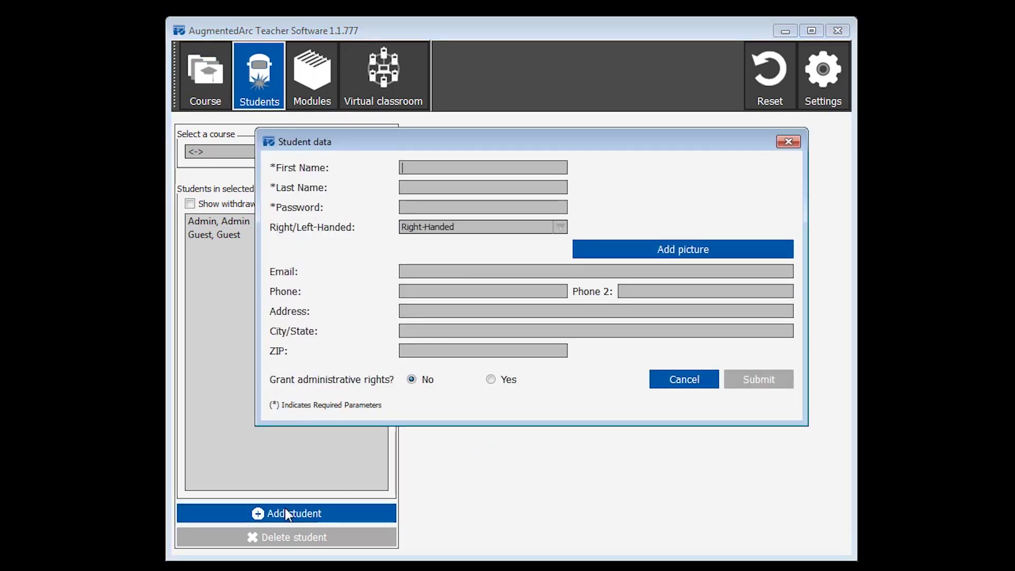
{"action": "type", "text": "John"}
{"action": "key", "text": "Tab"}
{"action": "type", "text": "Smith"}
{"action": "key", "text": "Tab"}
{"action": "type", "text": "1111"}
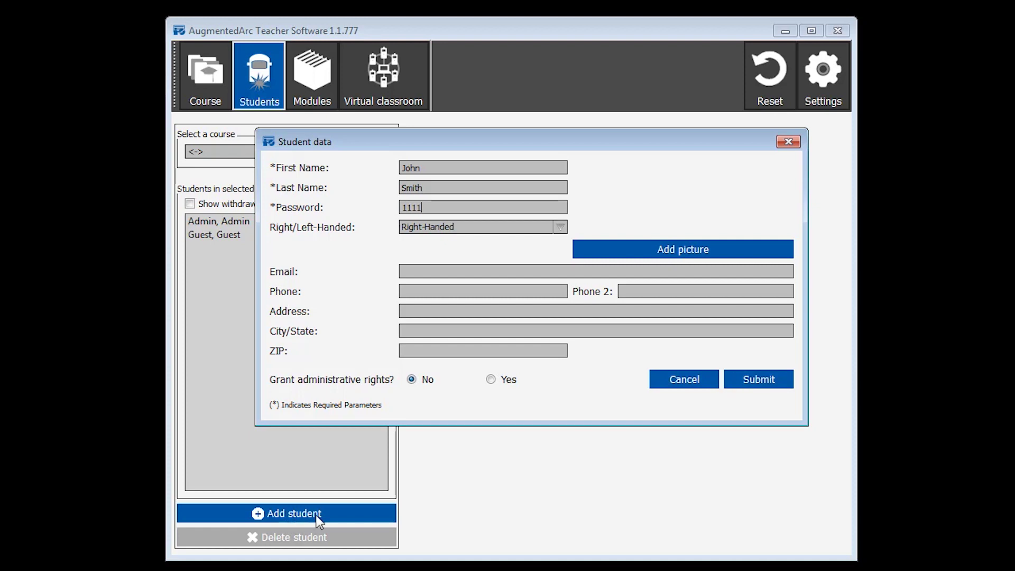
{"action": "left_click", "coordinate": [754, 380]}
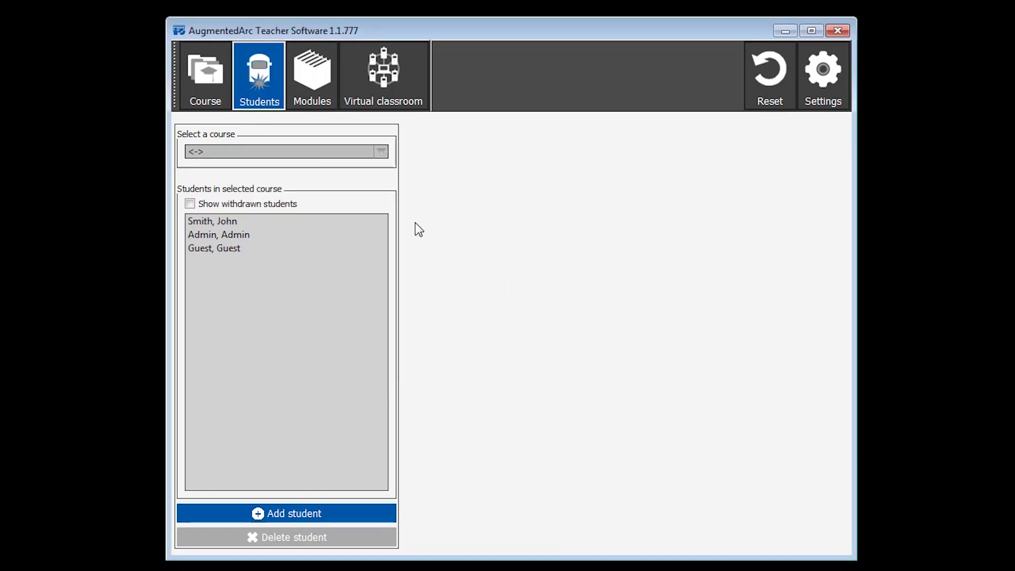
{"action": "left_click", "coordinate": [323, 95]}
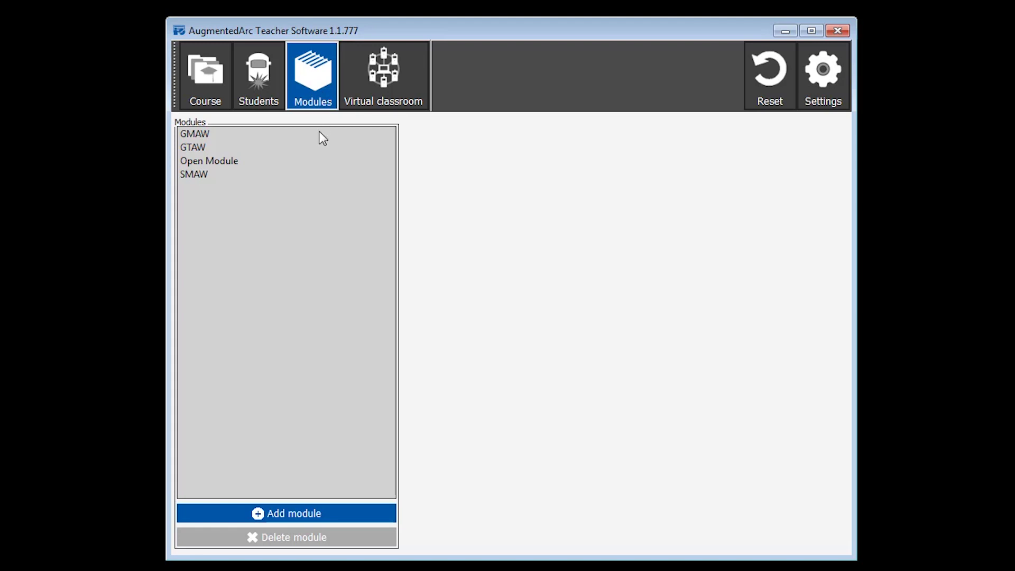
Add a module called MIG Basics and select it in the list.
{"action": "left_click", "coordinate": [300, 509]}
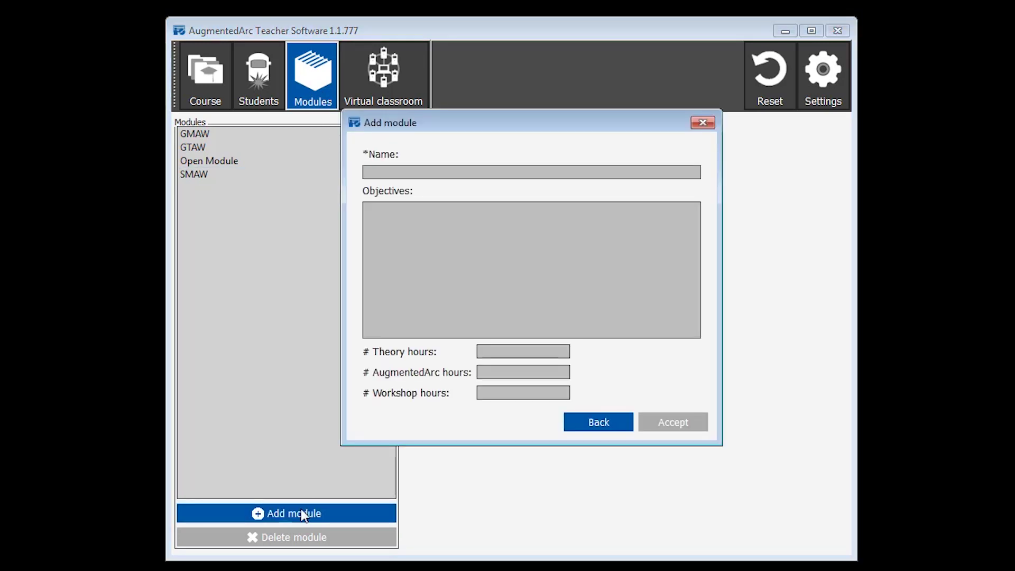
{"action": "type", "text": "MIG Basics"}
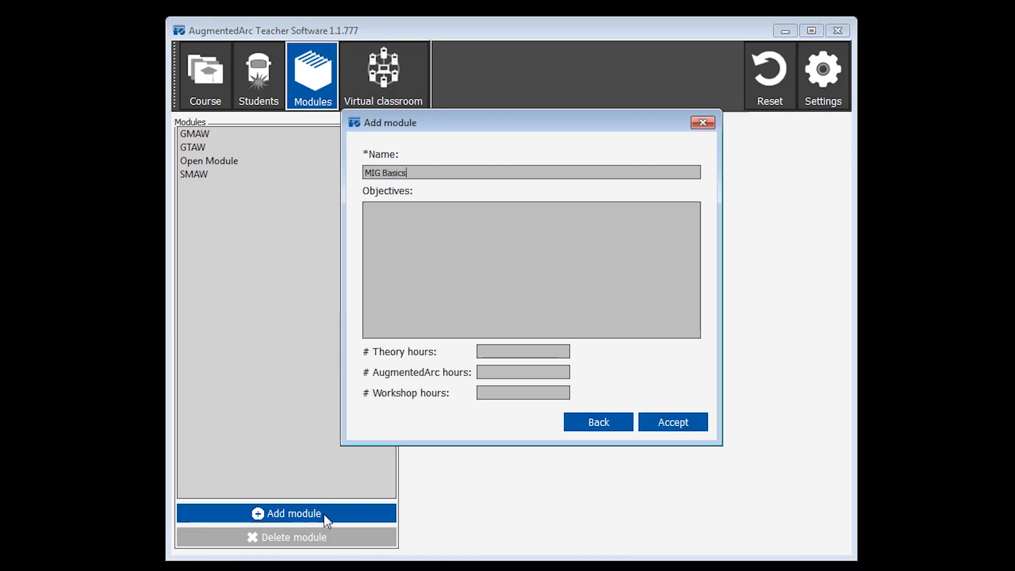
{"action": "left_click", "coordinate": [671, 426]}
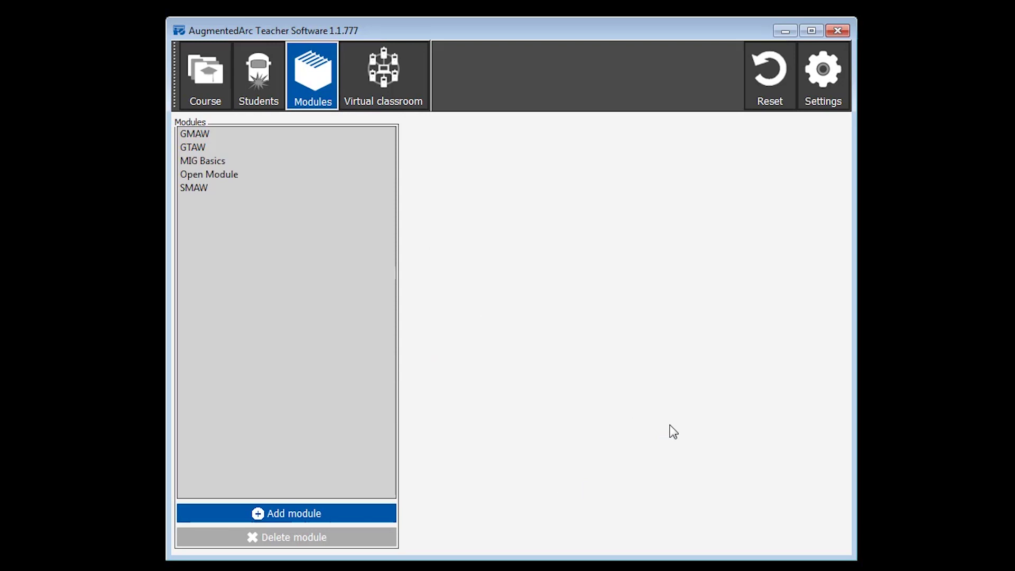
{"action": "left_click", "coordinate": [215, 163]}
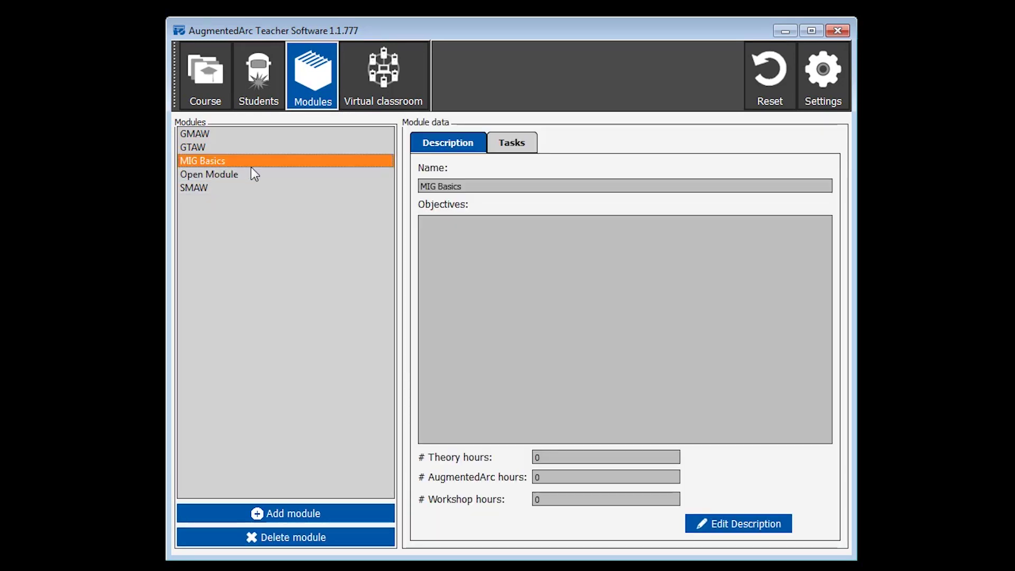
Add an Exercise task to MIG Basics in a new unit named Day 1.
{"action": "left_click", "coordinate": [524, 148]}
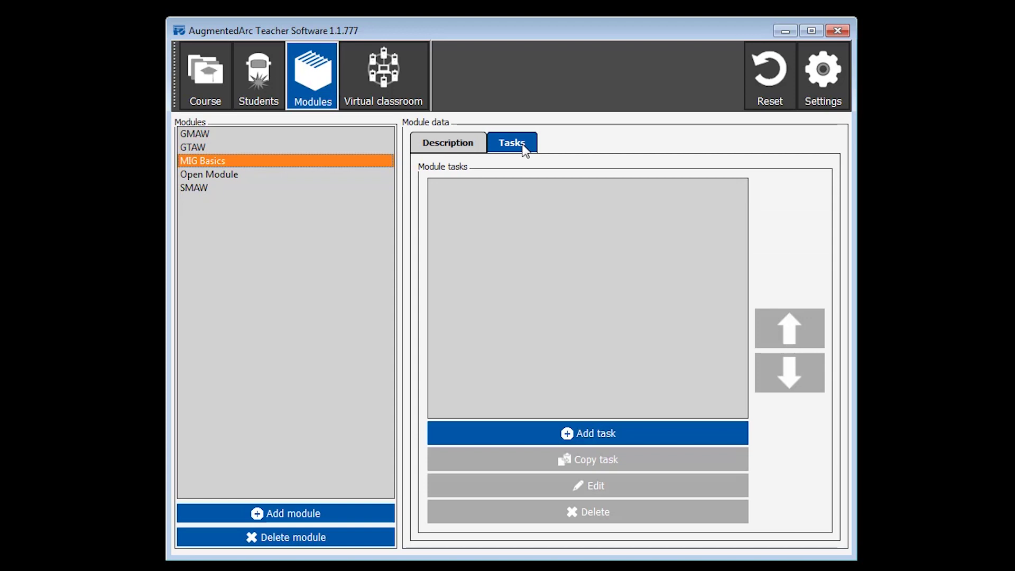
{"action": "left_click", "coordinate": [556, 432]}
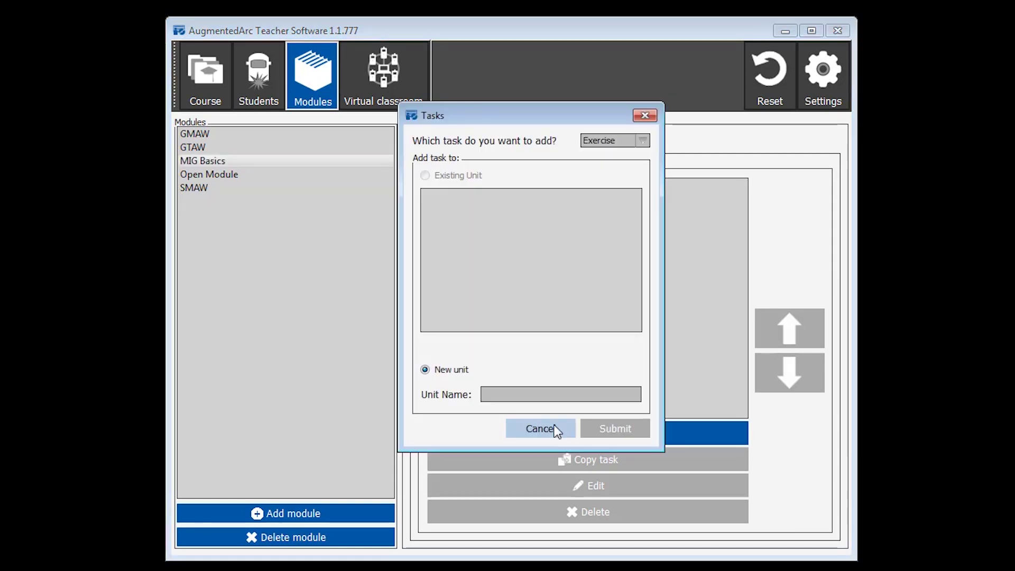
{"action": "left_click", "coordinate": [605, 144]}
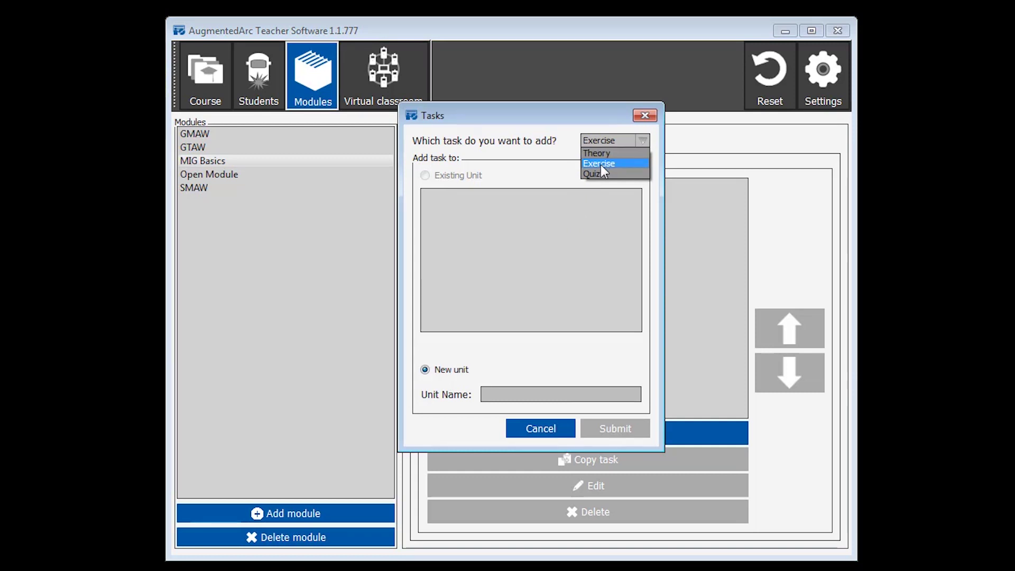
{"action": "left_click", "coordinate": [601, 166]}
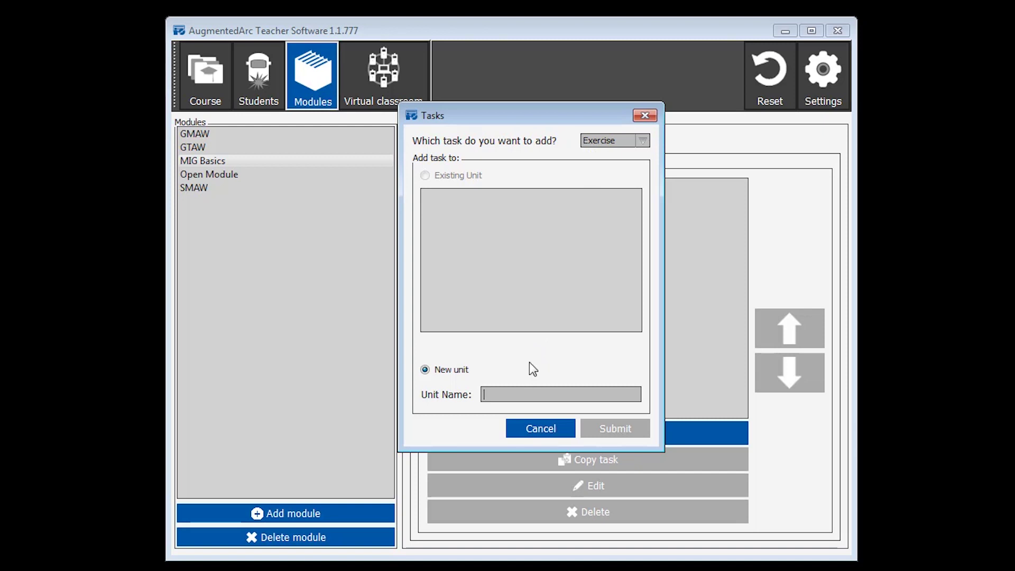
{"action": "type", "text": "Day 1"}
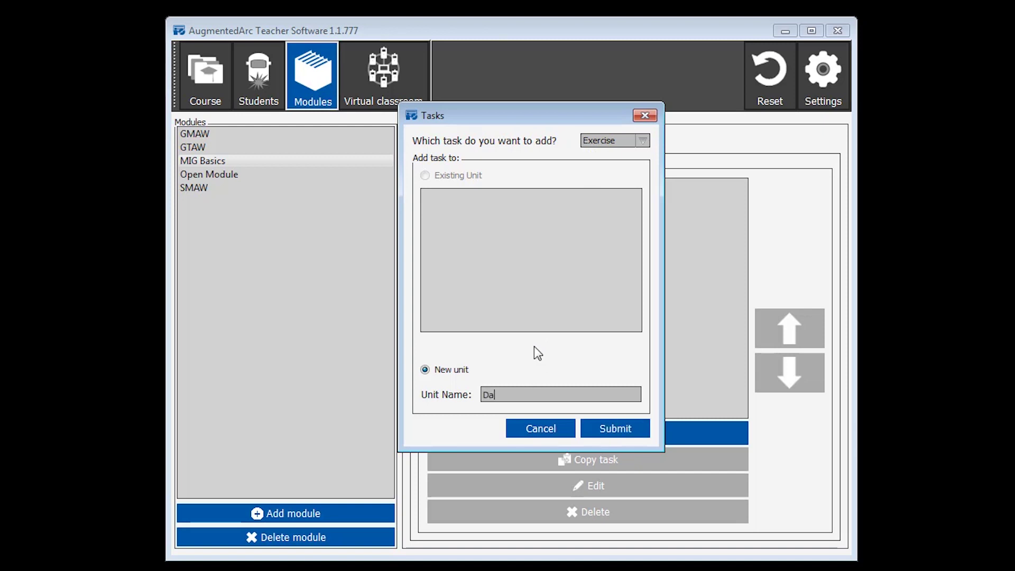
{"action": "left_click", "coordinate": [624, 426]}
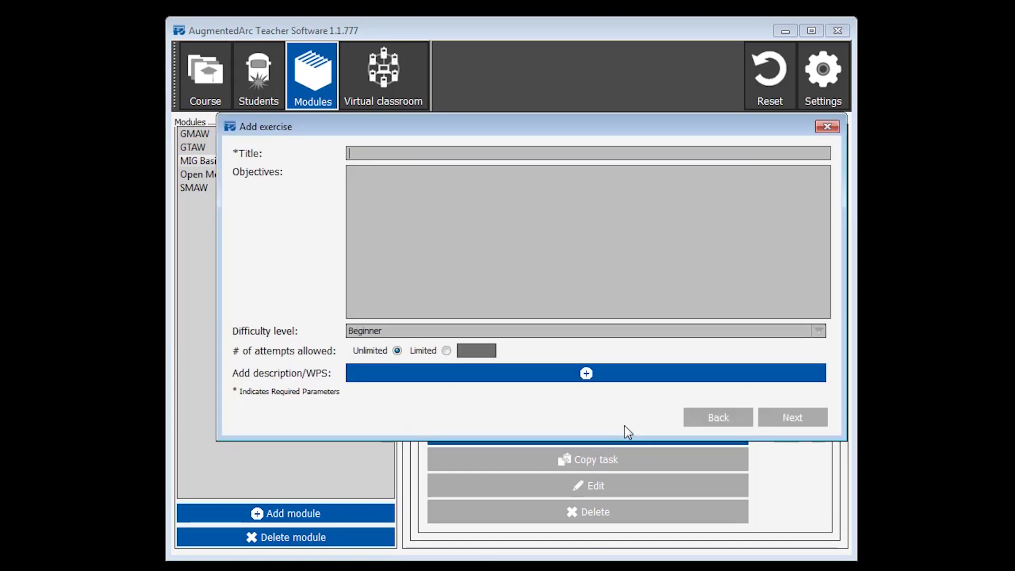
Title the exercise 2F T-Joint with process GMAW, joint type T and position 2F.
{"action": "type", "text": "2F T-Joint"}
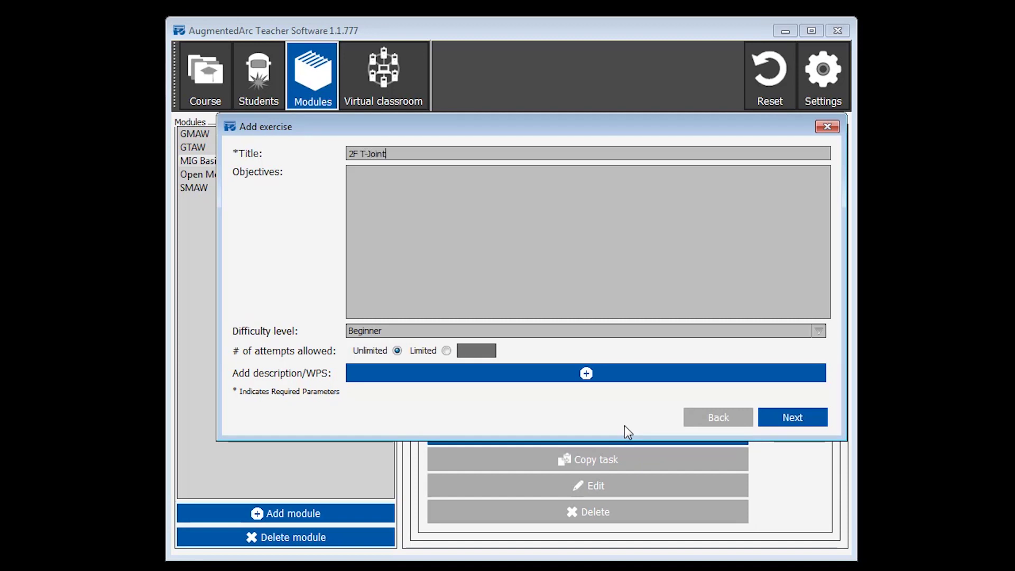
{"action": "left_click", "coordinate": [798, 413]}
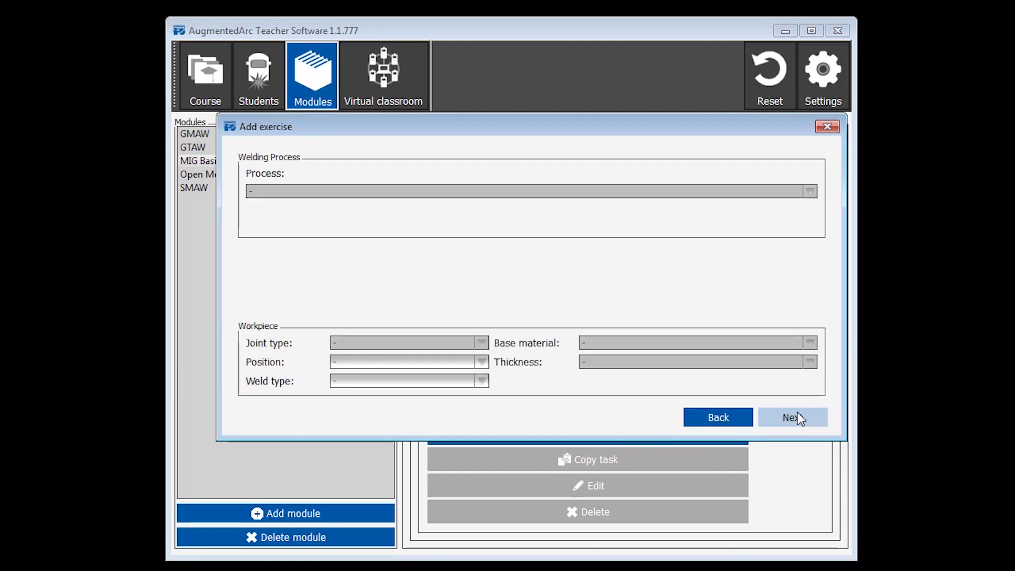
{"action": "left_click", "coordinate": [614, 191]}
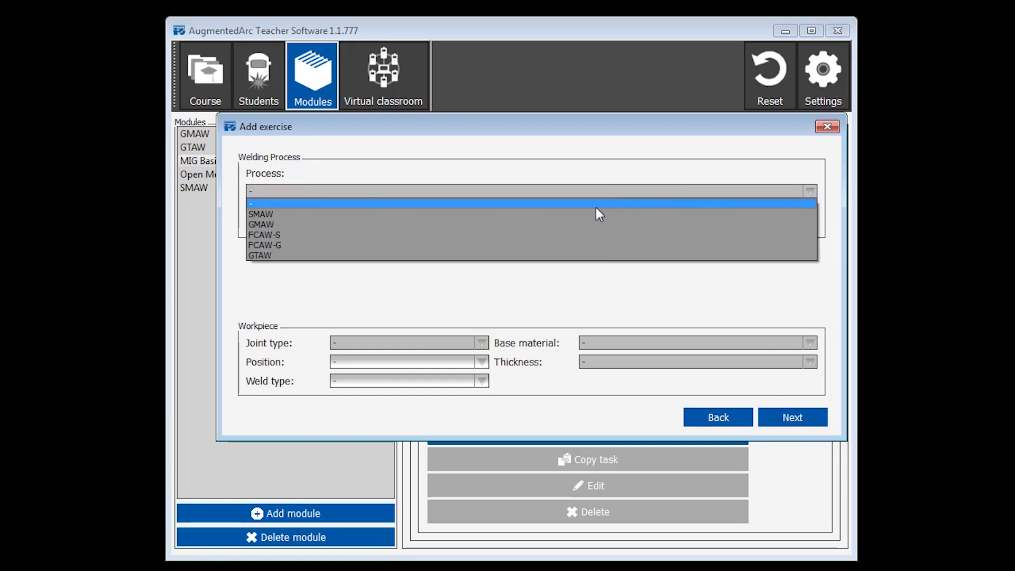
{"action": "left_click", "coordinate": [584, 224]}
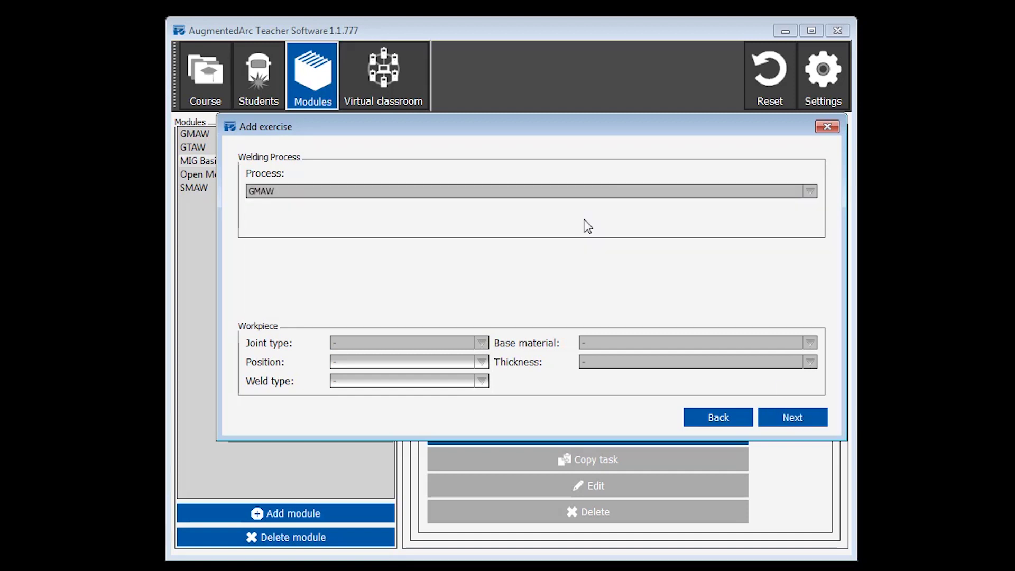
{"action": "left_click", "coordinate": [461, 342]}
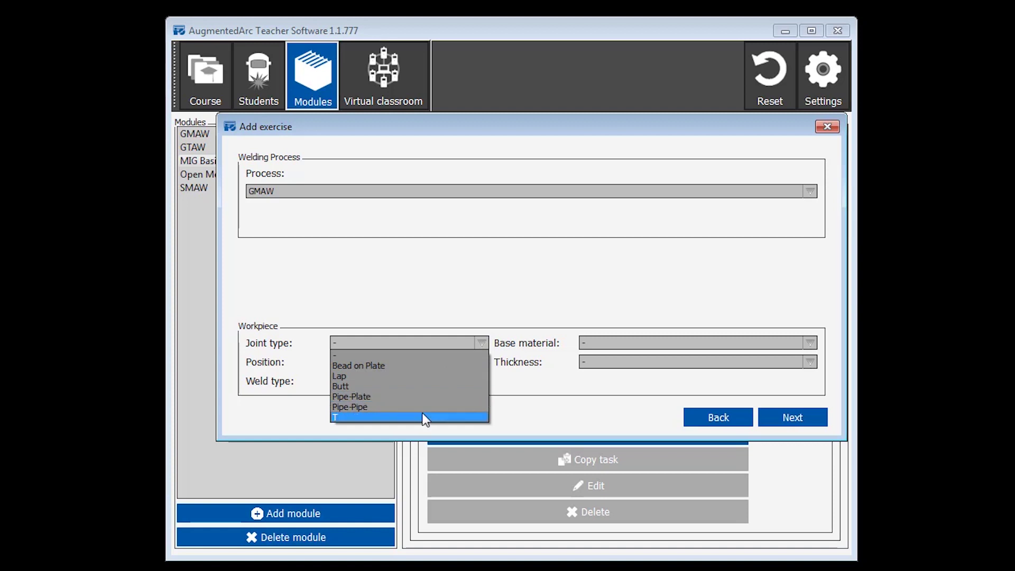
{"action": "left_click", "coordinate": [421, 417]}
{"action": "left_click", "coordinate": [410, 364]}
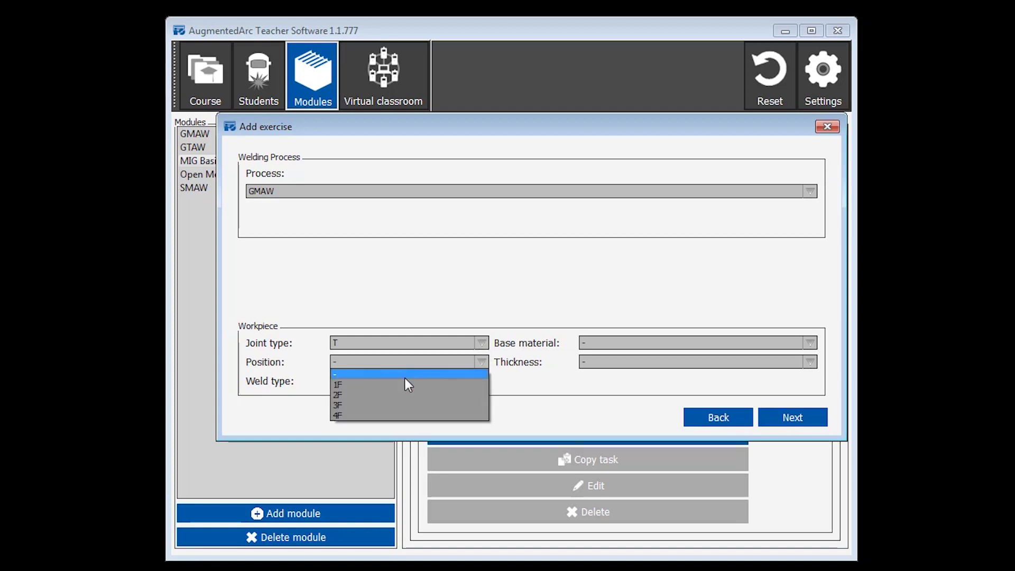
{"action": "left_click", "coordinate": [401, 392]}
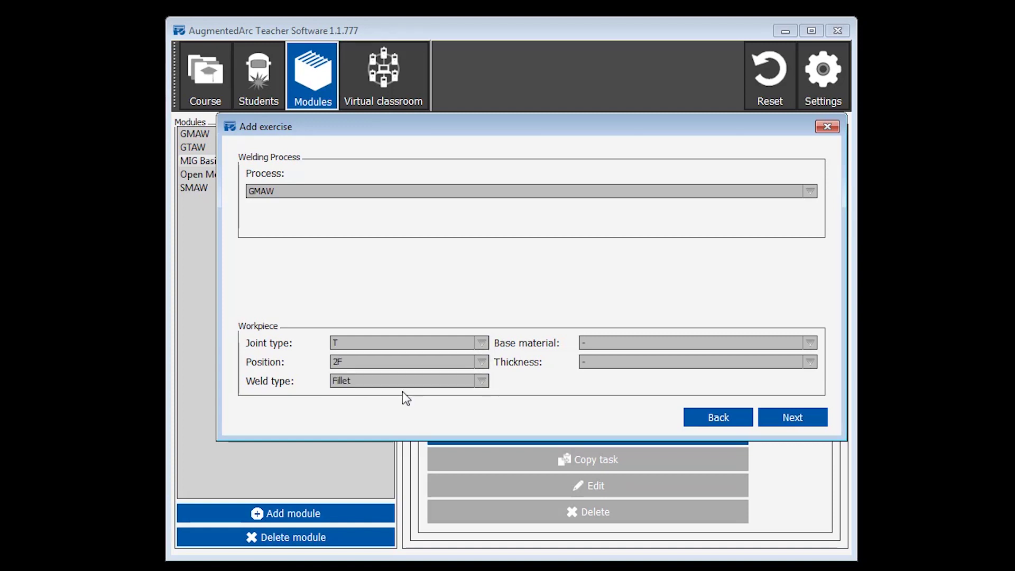
Skip the procedure table, enable Equipment Settings scoring, and submit the exercise.
{"action": "left_click", "coordinate": [791, 420]}
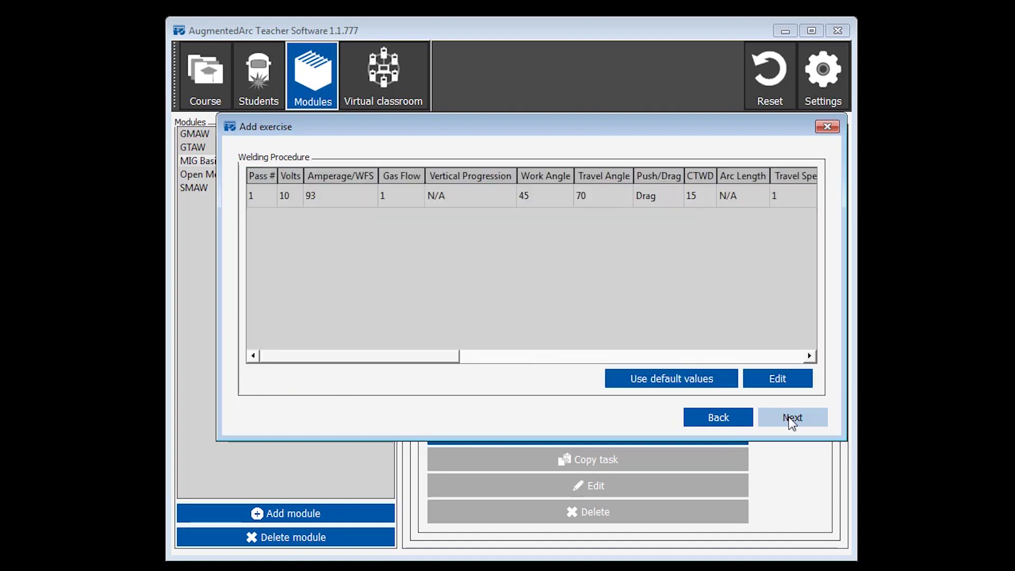
{"action": "left_click", "coordinate": [792, 420]}
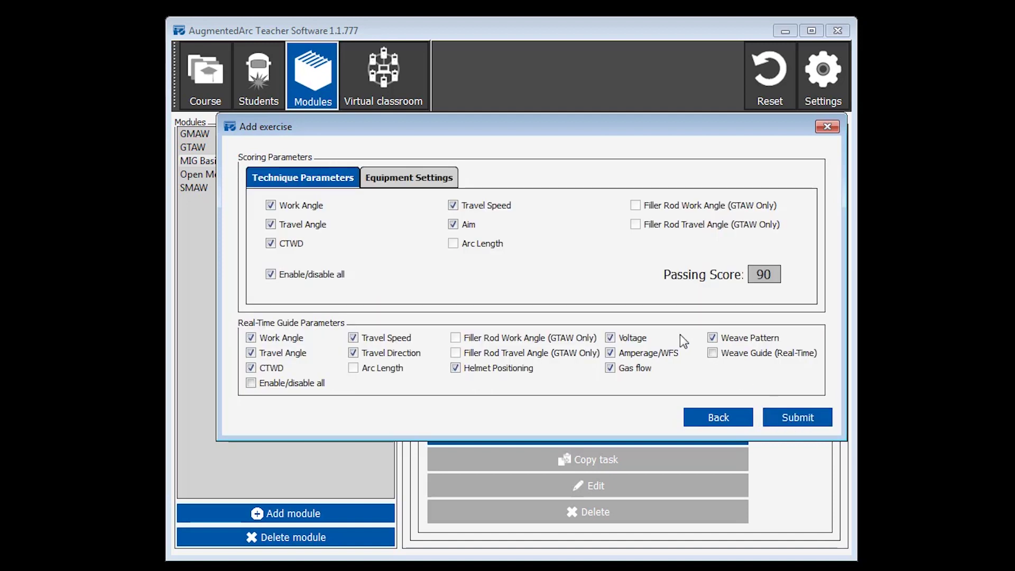
{"action": "left_click", "coordinate": [429, 179]}
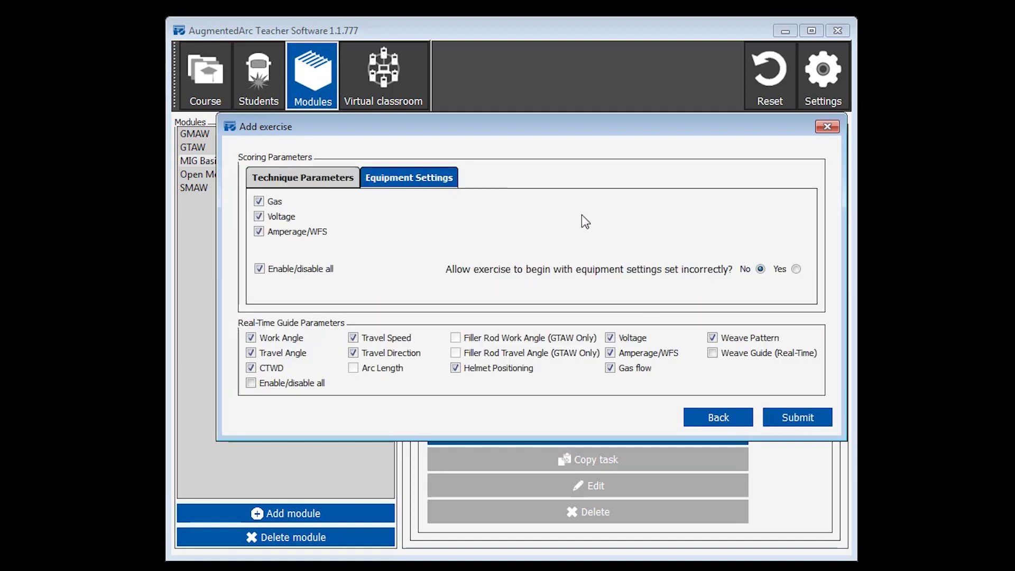
{"action": "left_click", "coordinate": [796, 417]}
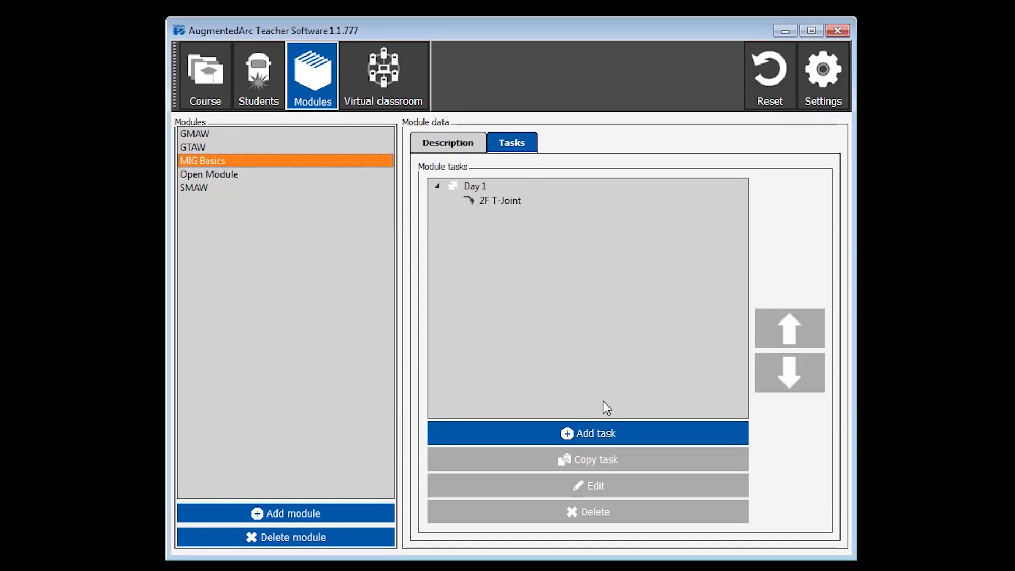
Add a Theory task to the existing Day 1 unit of MIG Basics.
{"action": "left_click", "coordinate": [588, 434]}
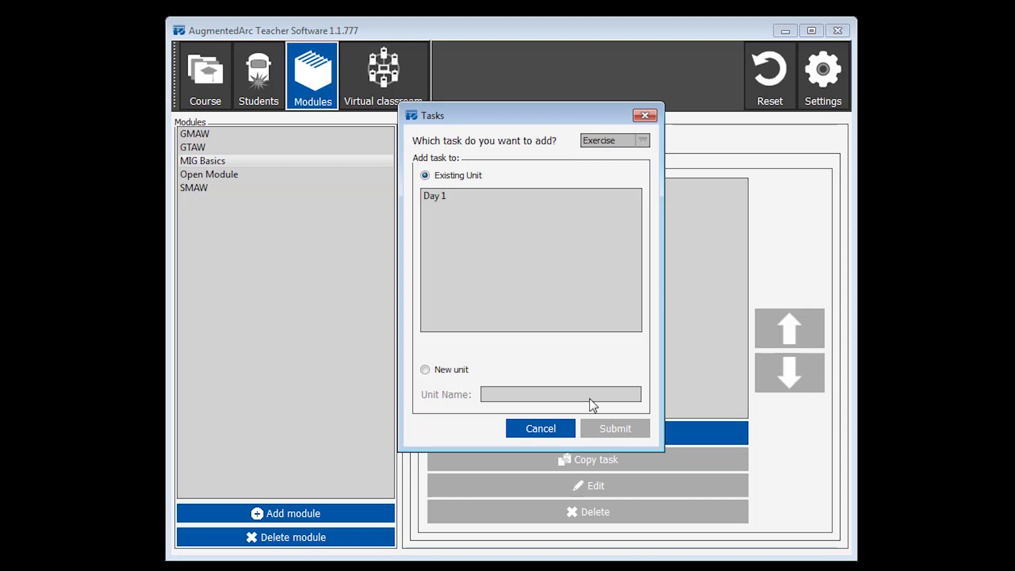
{"action": "left_click", "coordinate": [606, 141]}
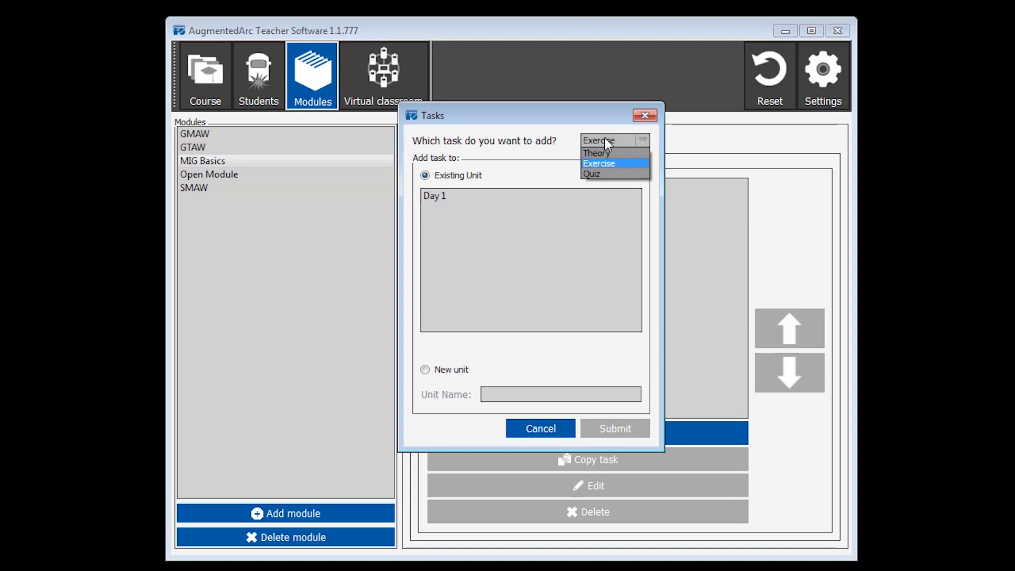
{"action": "left_click", "coordinate": [604, 153]}
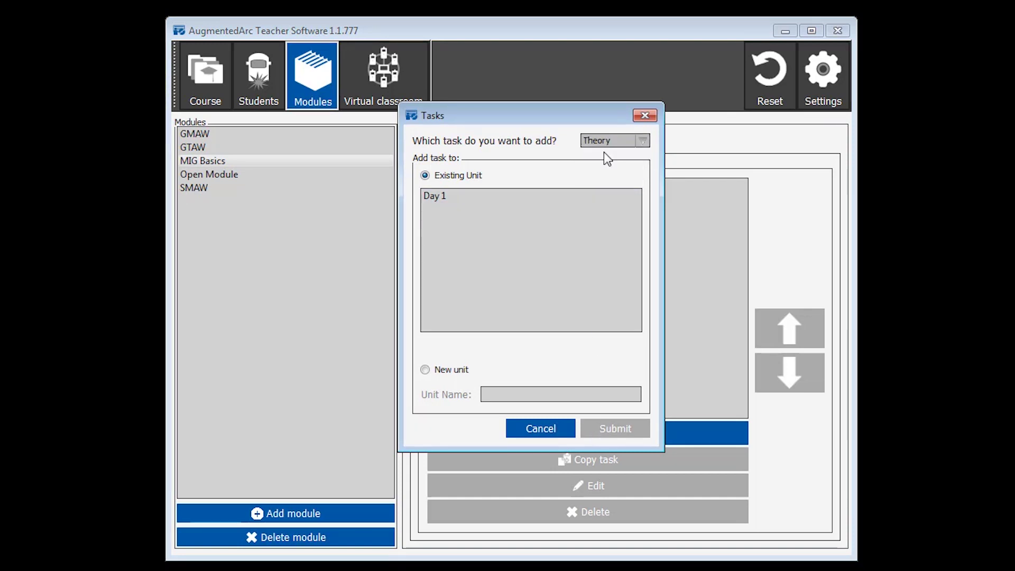
{"action": "left_click", "coordinate": [489, 196]}
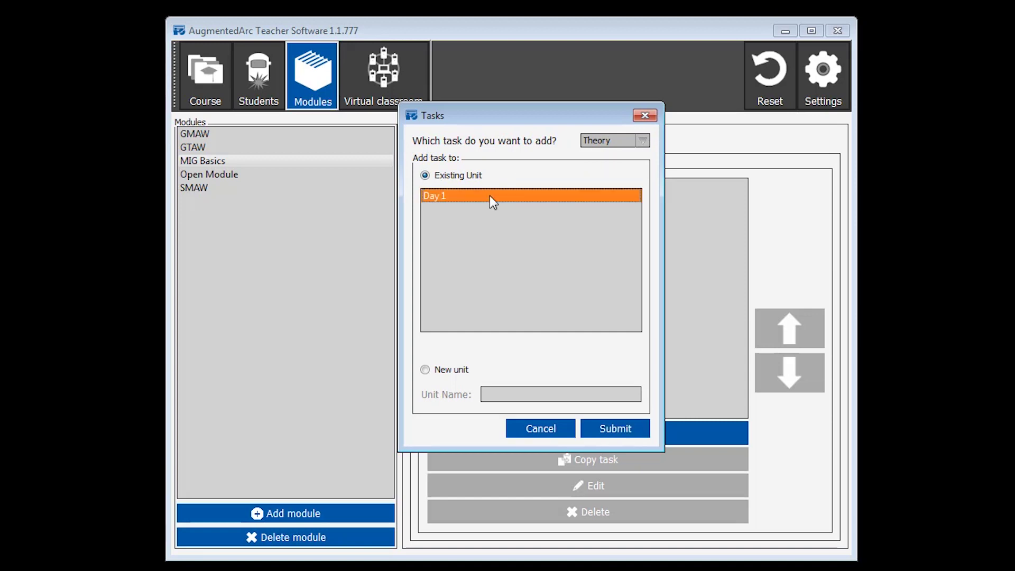
{"action": "left_click", "coordinate": [602, 427]}
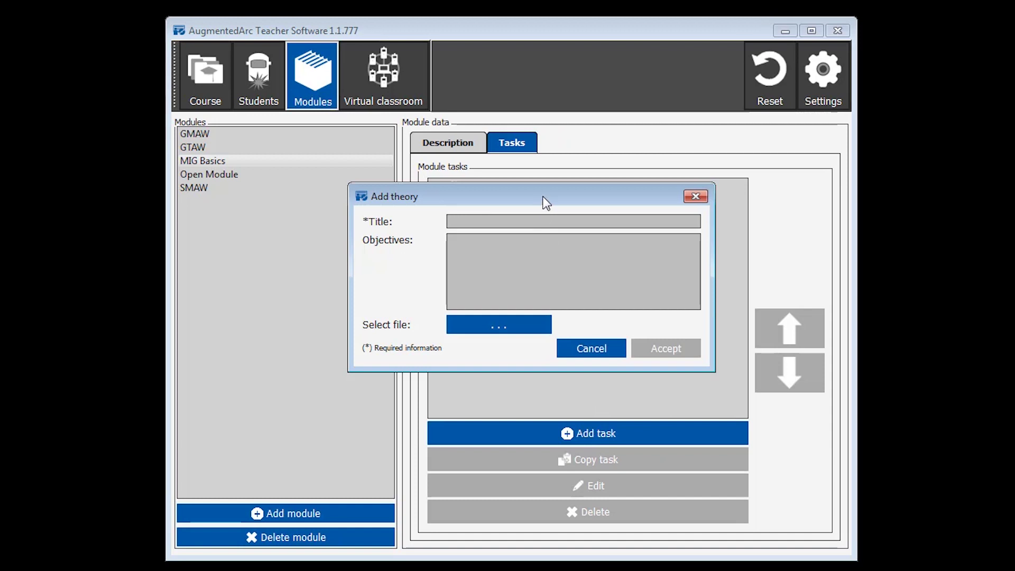
Title the theory task MIG Theory, attach GMAW Theory.pdf, and save it.
{"action": "type", "text": "MIG Theo"}
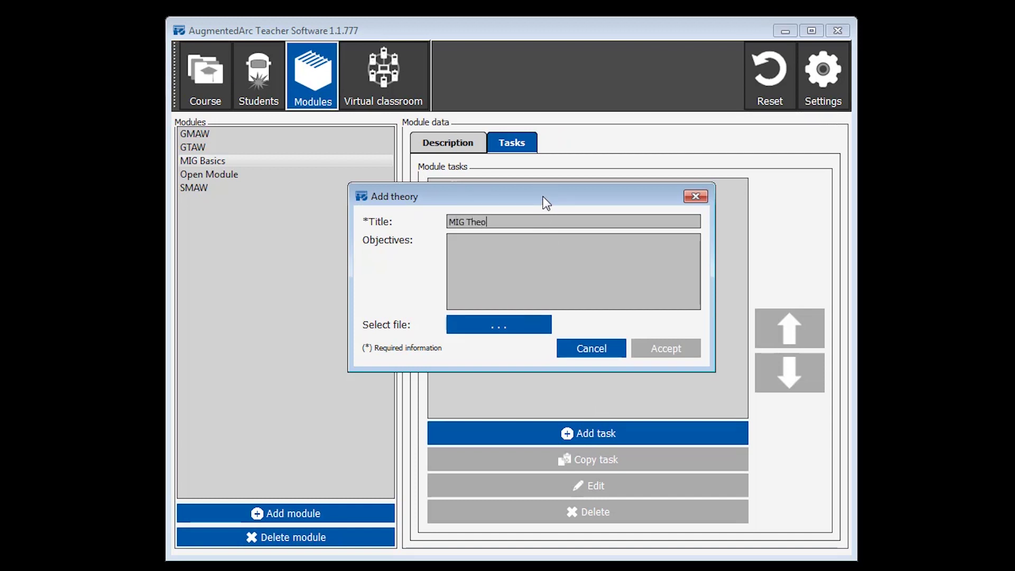
{"action": "type", "text": "ry"}
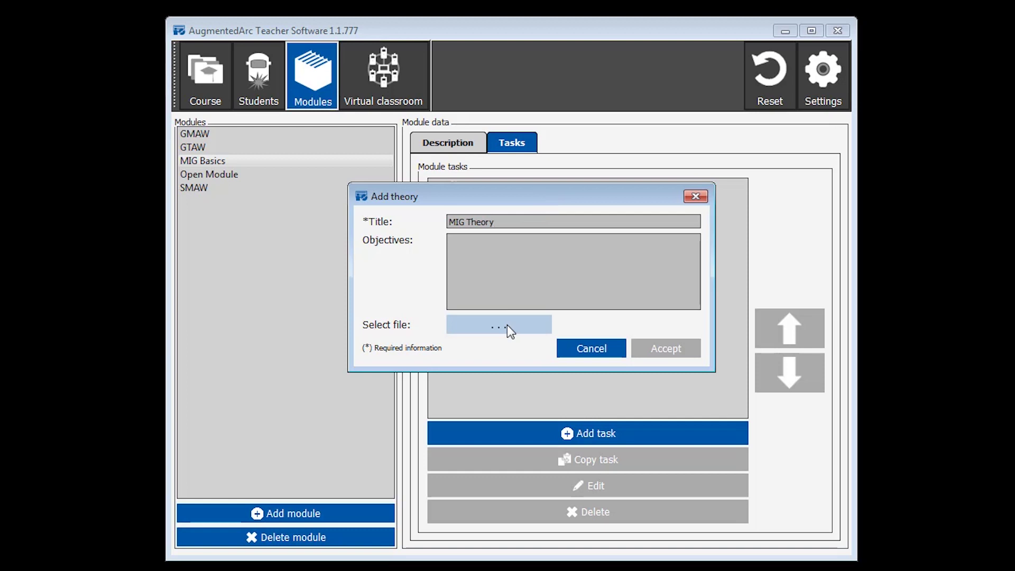
{"action": "left_click", "coordinate": [499, 325]}
{"action": "left_click", "coordinate": [381, 193]}
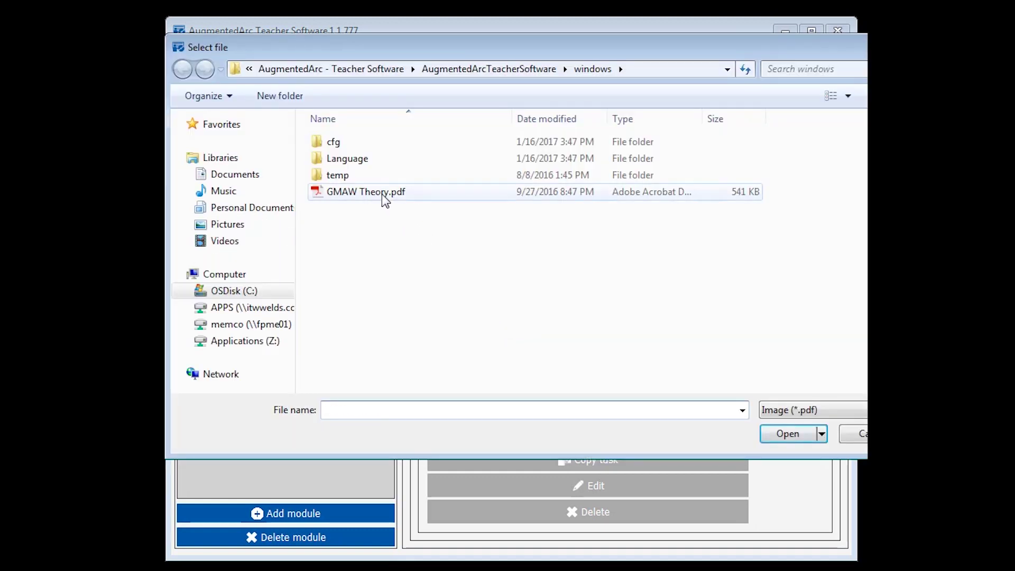
{"action": "left_click", "coordinate": [788, 434]}
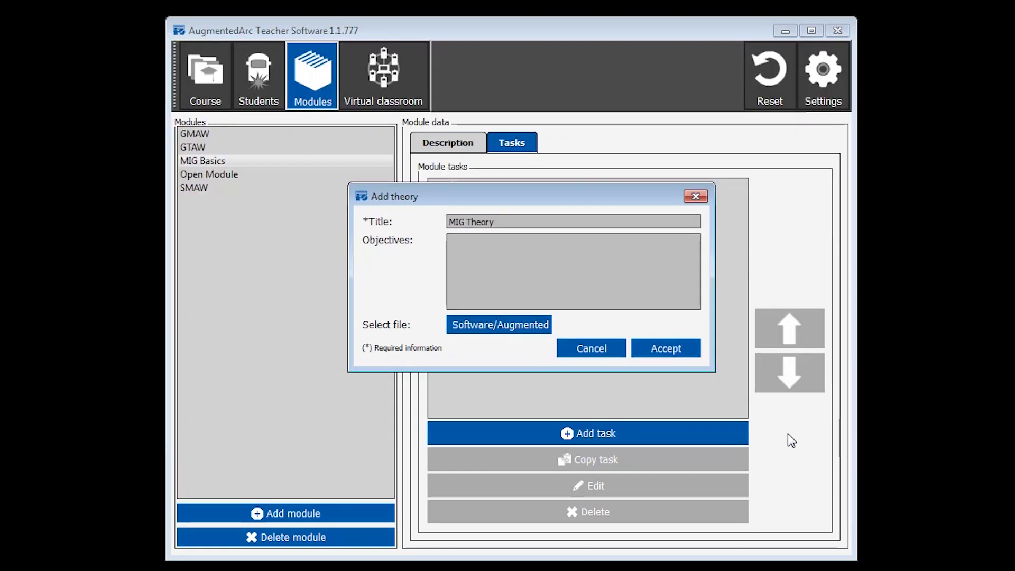
{"action": "left_click", "coordinate": [665, 349]}
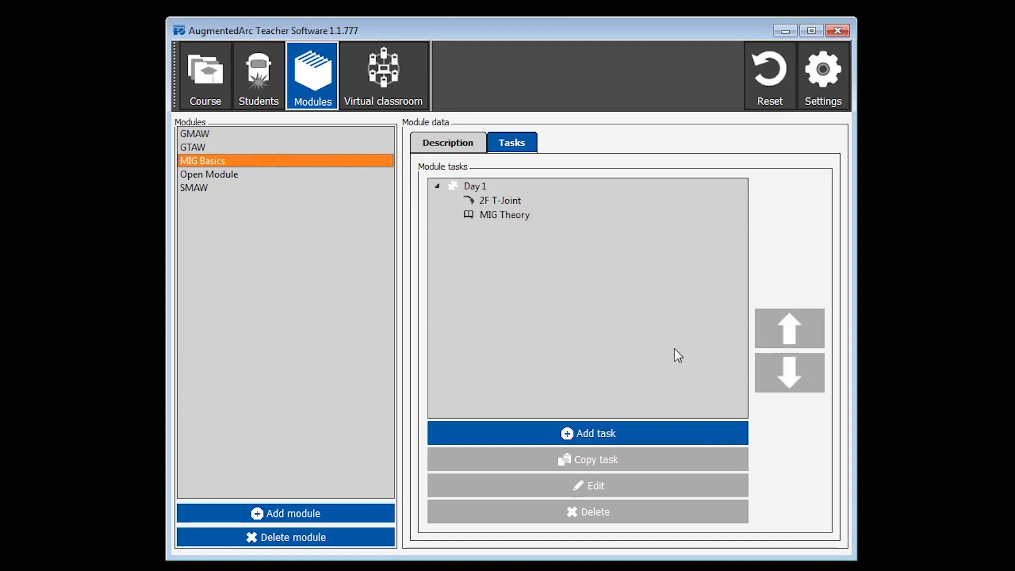
Move the MIG Theory task up so it comes before 2F T-Joint under Day 1.
{"action": "left_click", "coordinate": [518, 216]}
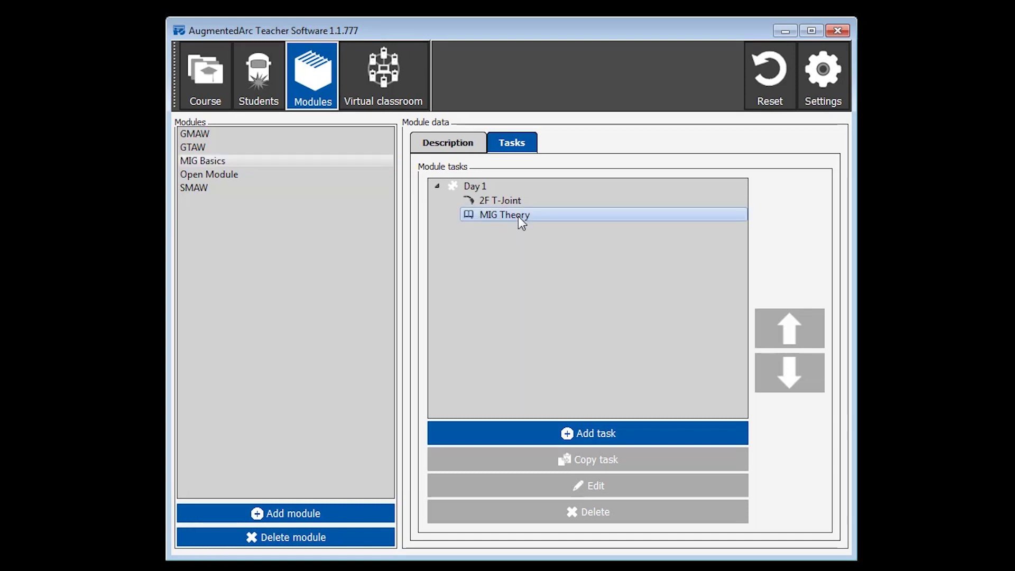
{"action": "left_click", "coordinate": [787, 326]}
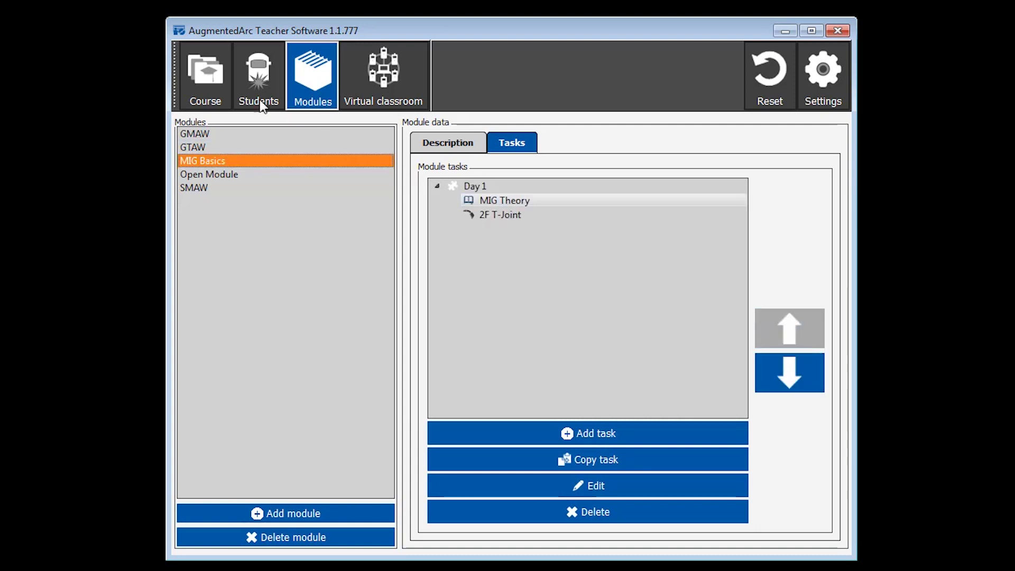
Add a new course named 'MIG 101' and continue to its student step.
{"action": "left_click", "coordinate": [213, 90]}
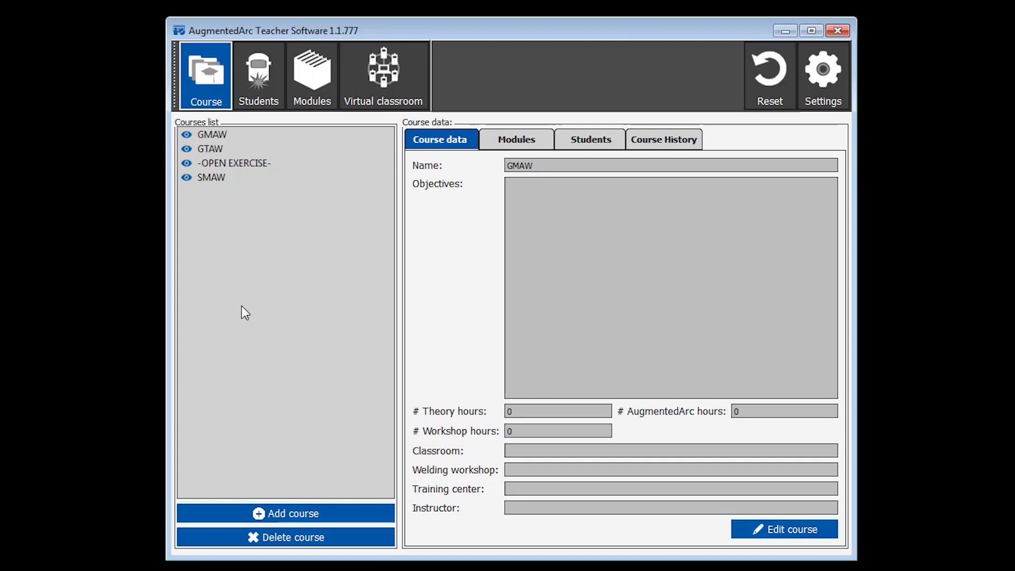
{"action": "left_click", "coordinate": [286, 512]}
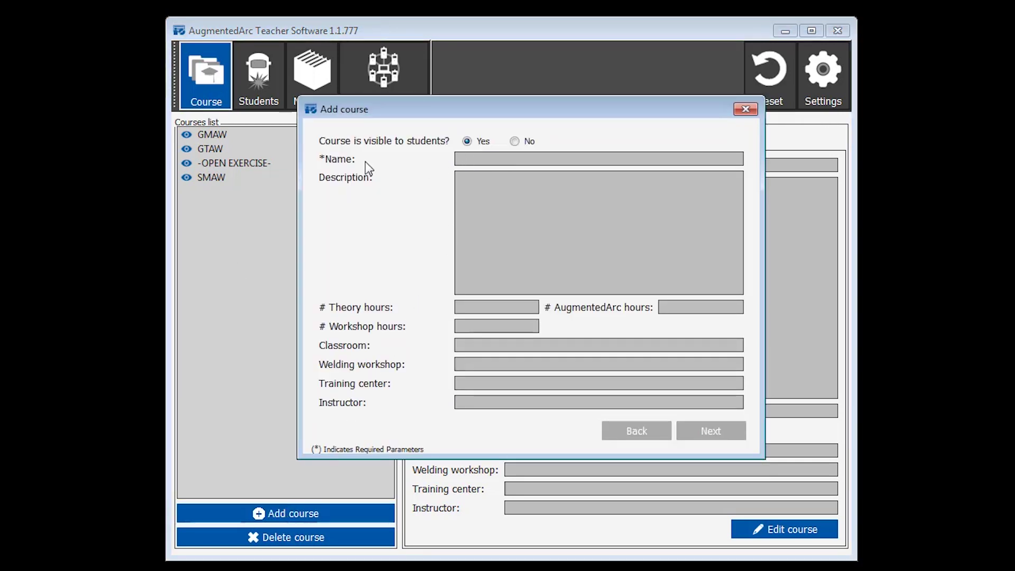
{"action": "type", "text": "MIG "}
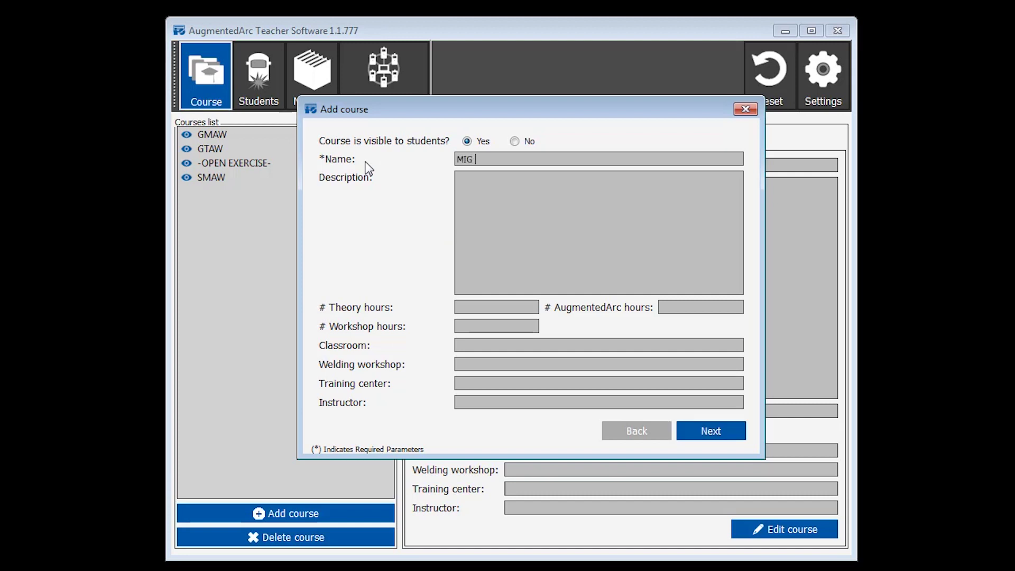
{"action": "type", "text": "101"}
{"action": "left_click", "coordinate": [708, 432]}
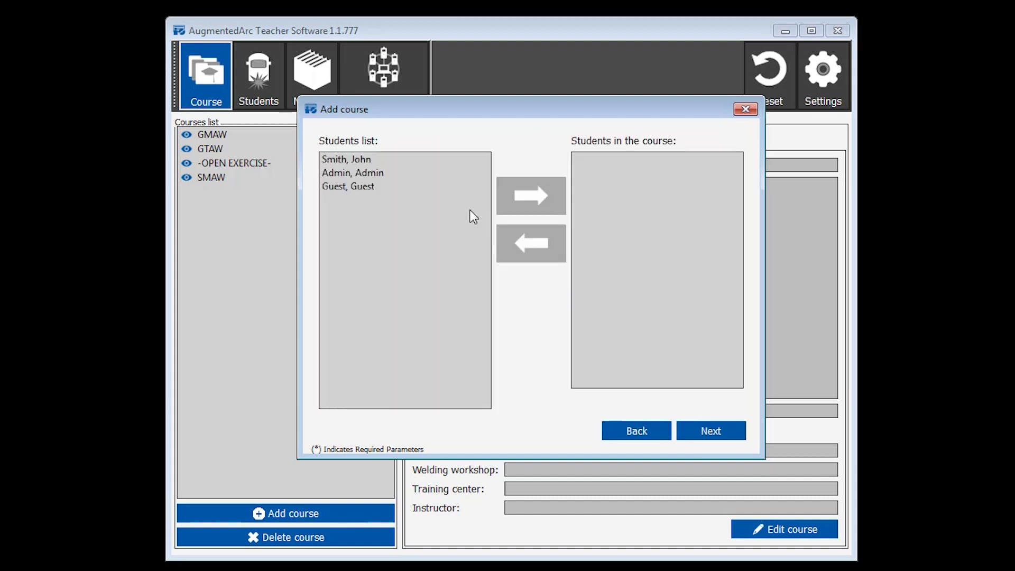
Add the first listed student to MIG 101 and continue to module selection.
{"action": "left_click", "coordinate": [364, 160]}
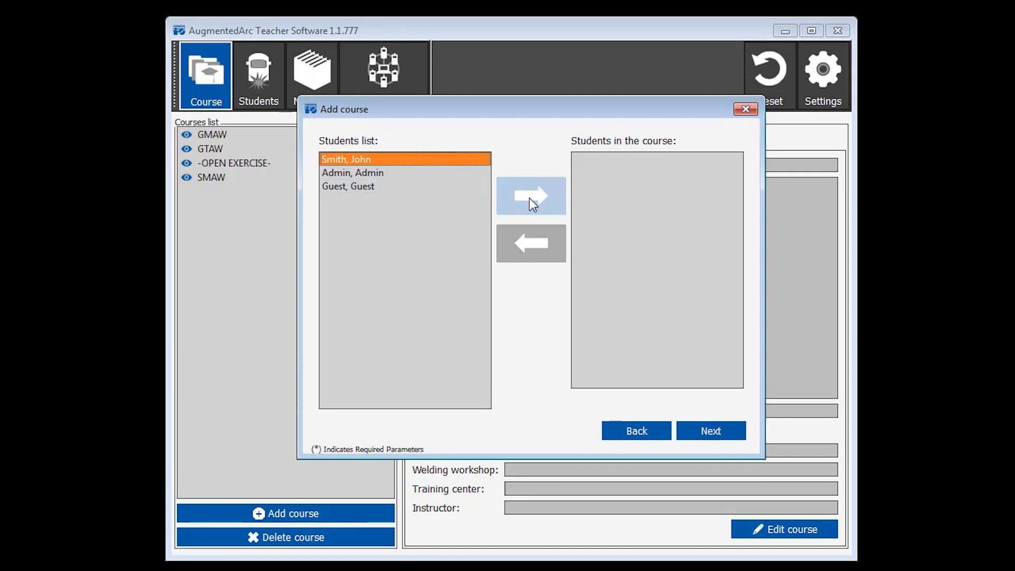
{"action": "left_click", "coordinate": [533, 204]}
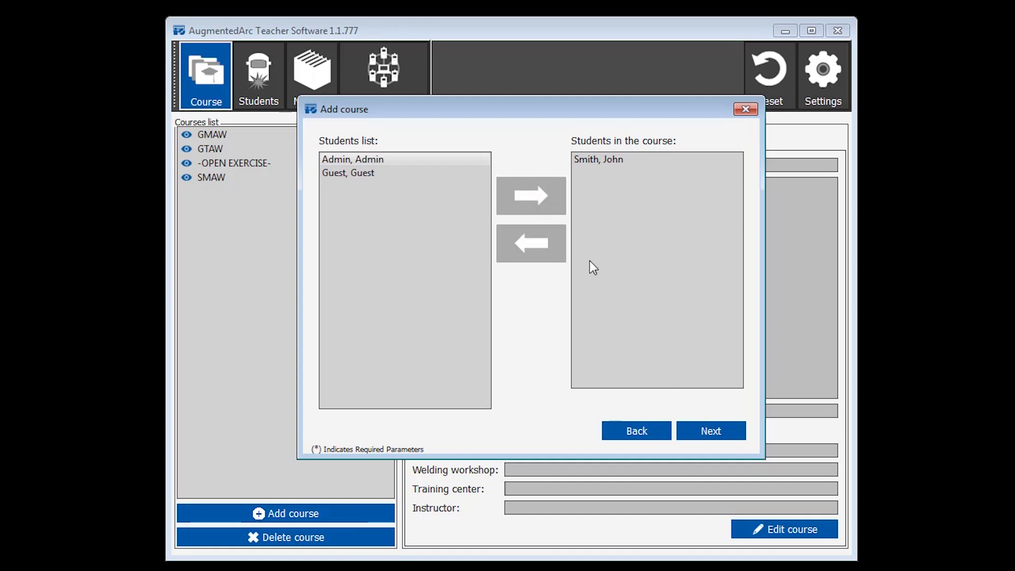
{"action": "left_click", "coordinate": [688, 430]}
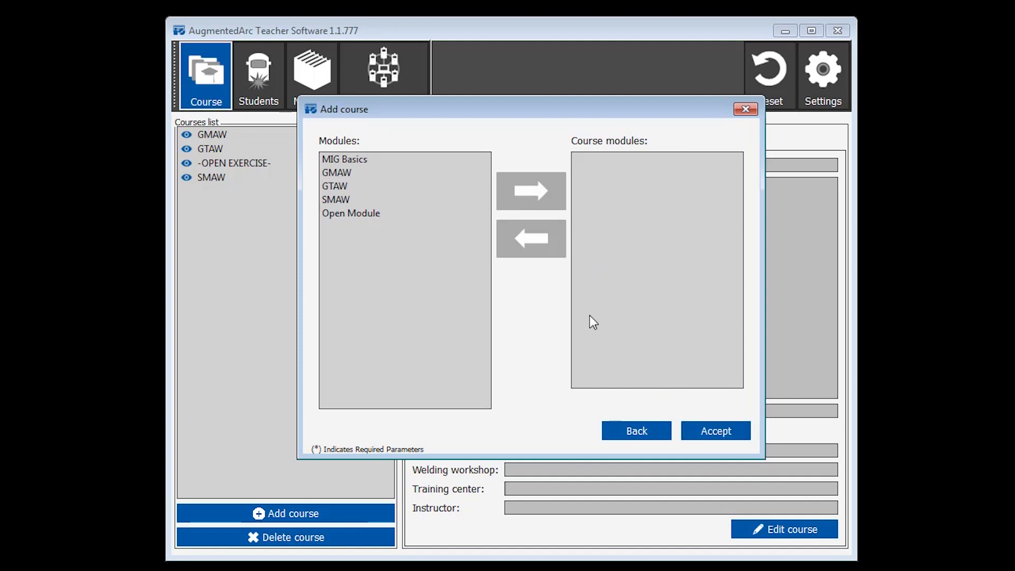
Add the MIG Basics module to MIG 101's course modules and accept the course.
{"action": "left_click", "coordinate": [379, 164]}
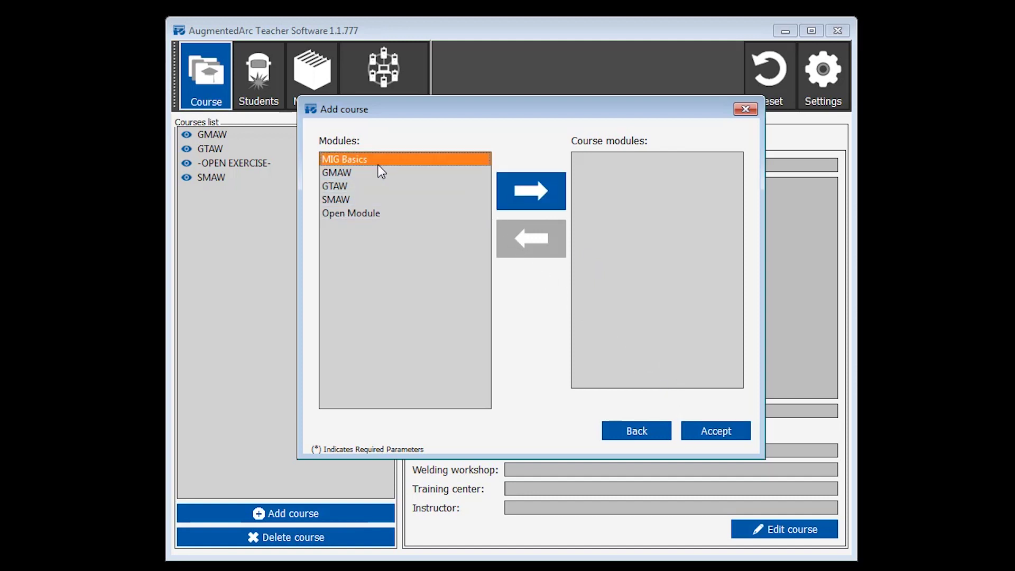
{"action": "left_click", "coordinate": [537, 196]}
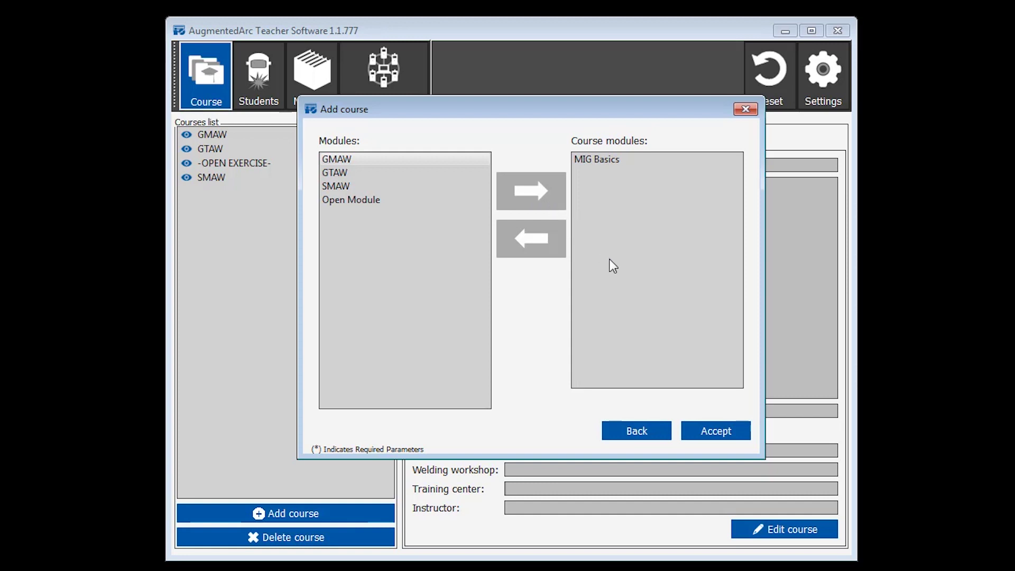
{"action": "left_click", "coordinate": [703, 432]}
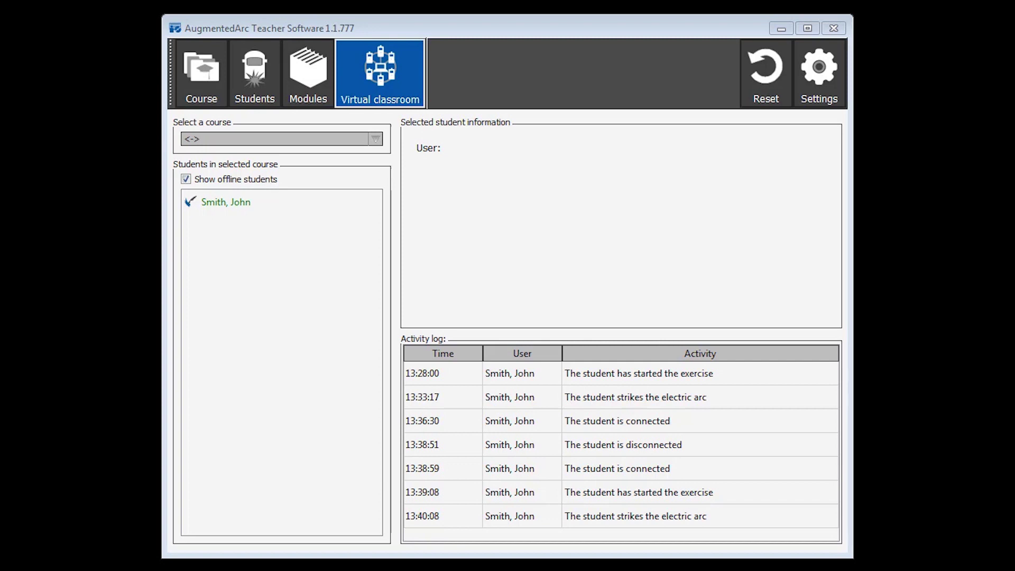
Select MIG 101 in the Virtual classroom and view the enrolled student's activity.
{"action": "left_click", "coordinate": [221, 136]}
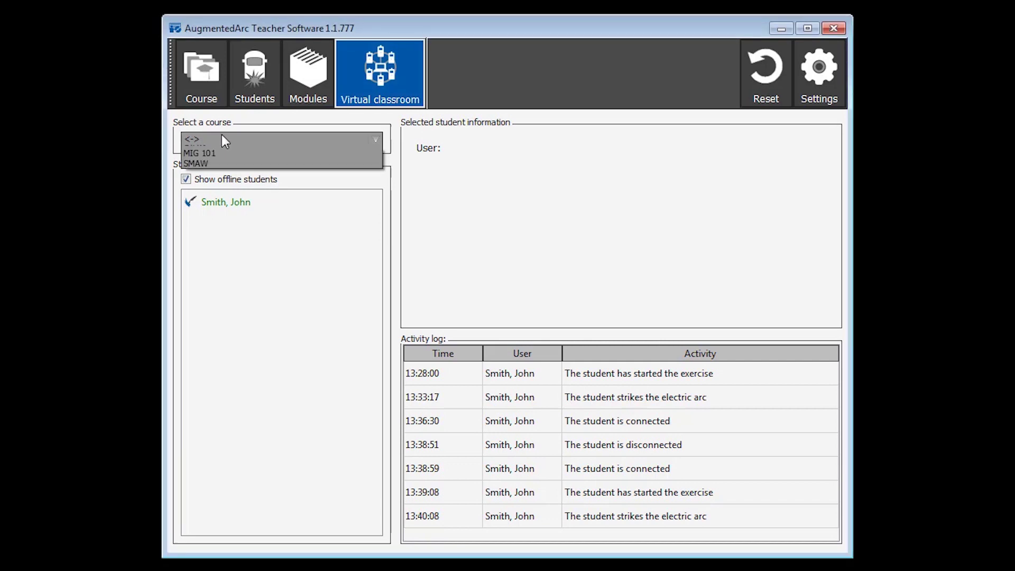
{"action": "left_click", "coordinate": [217, 192]}
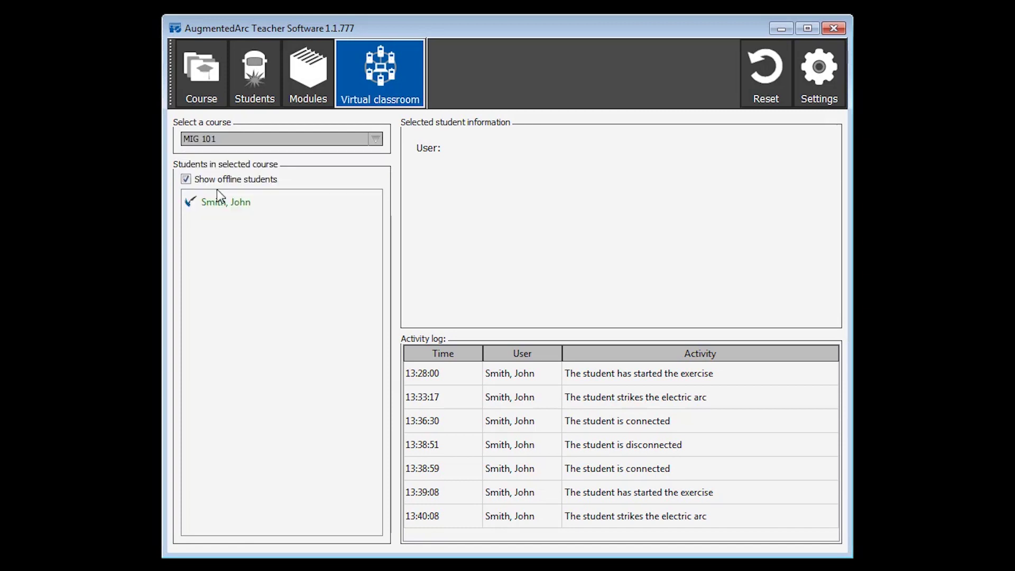
{"action": "left_click", "coordinate": [216, 203]}
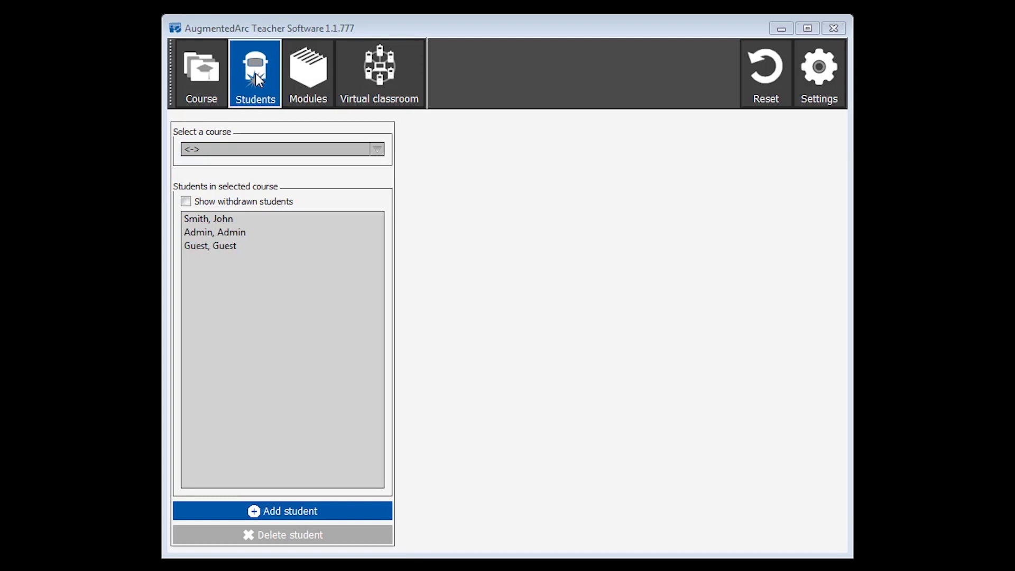
Filter to MIG 101 and select the student's recorded 2F T-Joint attempt.
{"action": "left_click", "coordinate": [231, 145]}
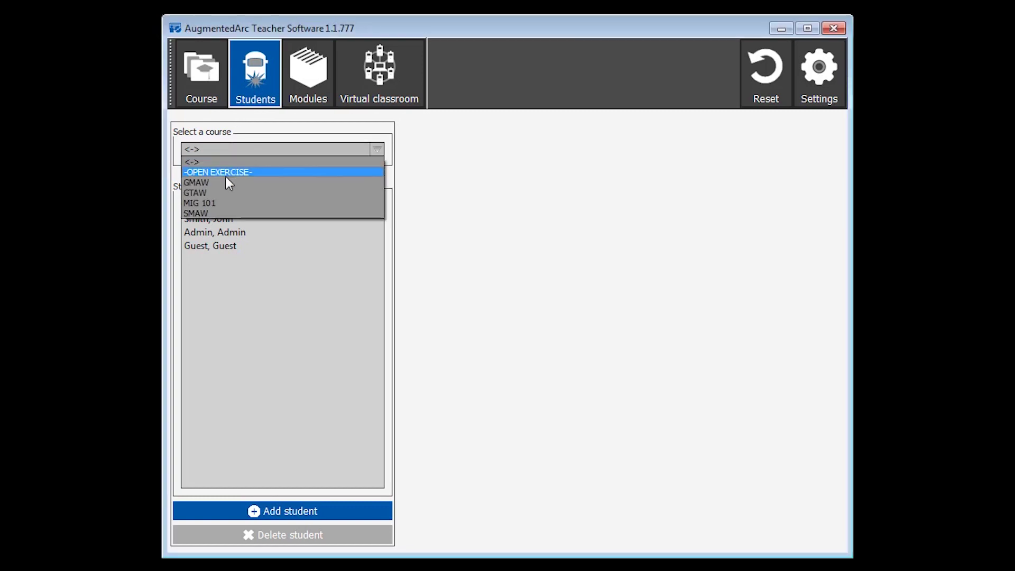
{"action": "left_click", "coordinate": [220, 205]}
{"action": "left_click", "coordinate": [218, 219]}
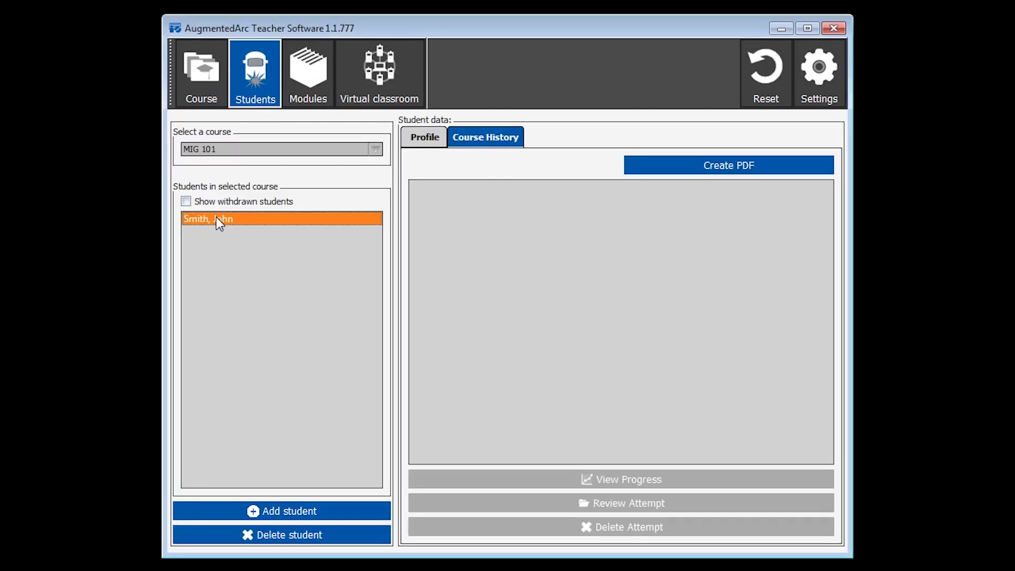
{"action": "left_click", "coordinate": [465, 245]}
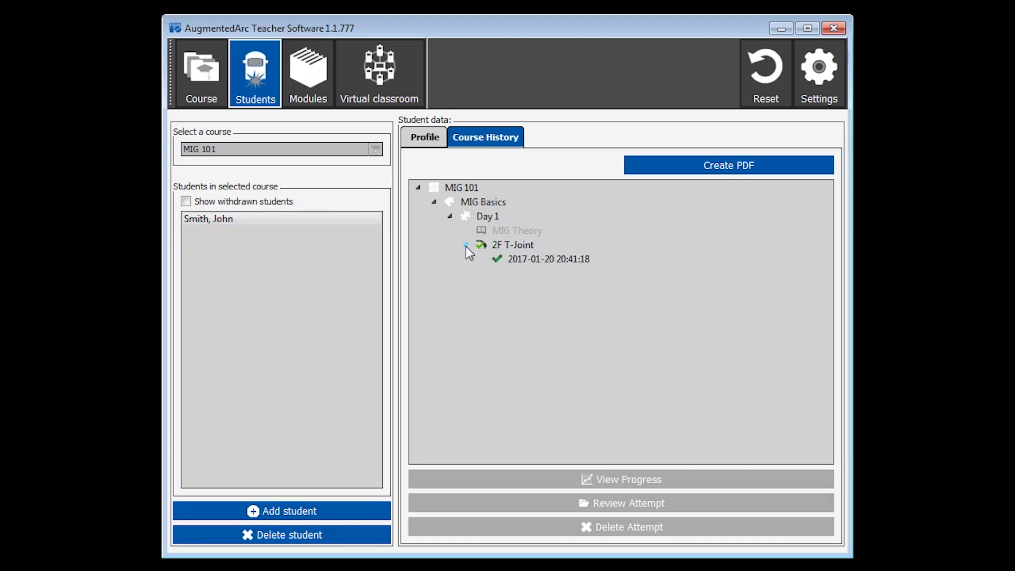
{"action": "left_click", "coordinate": [521, 259]}
Review and replay the 2F T-Joint attempt, then view its PDF report showing Pass, 96%.
{"action": "left_click", "coordinate": [590, 498]}
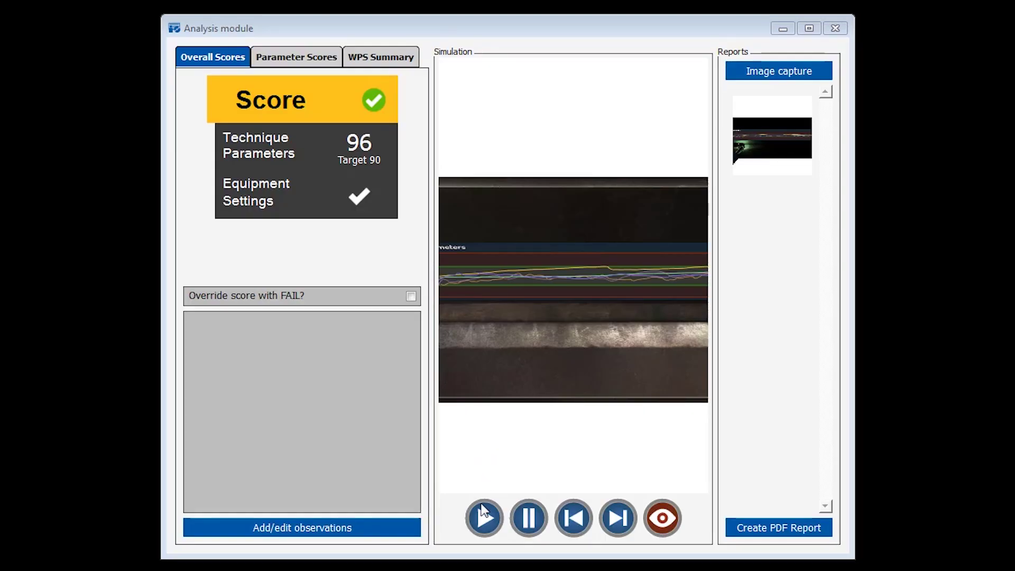
{"action": "left_click", "coordinate": [484, 513]}
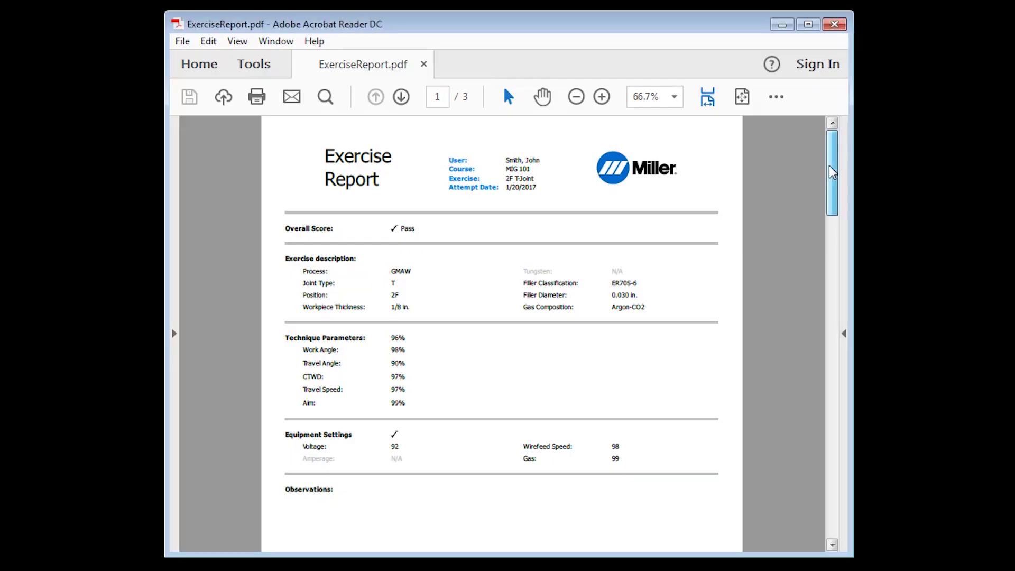
{"action": "left_click_drag", "start_coordinate": [833, 172], "coordinate": [828, 485]}
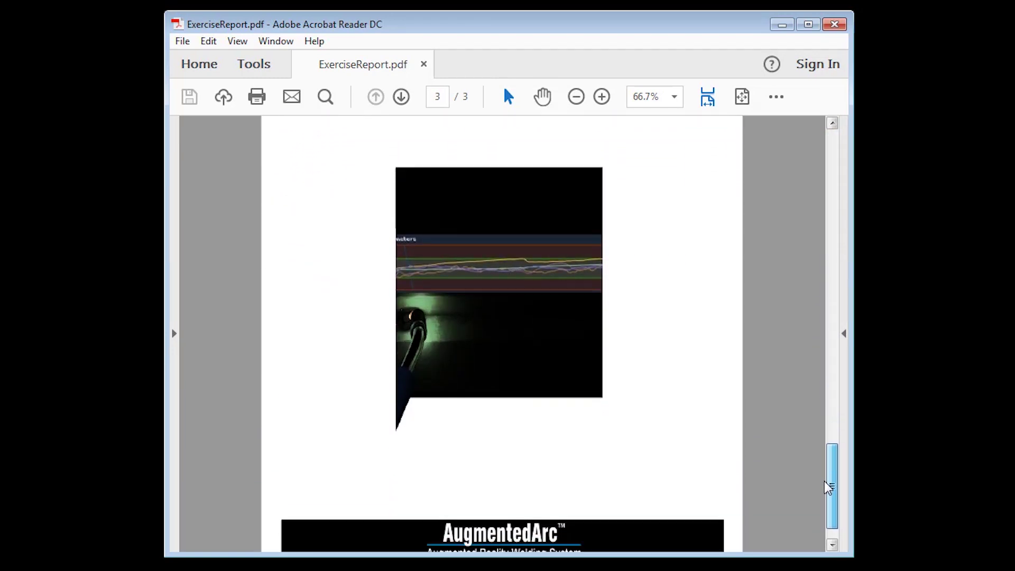